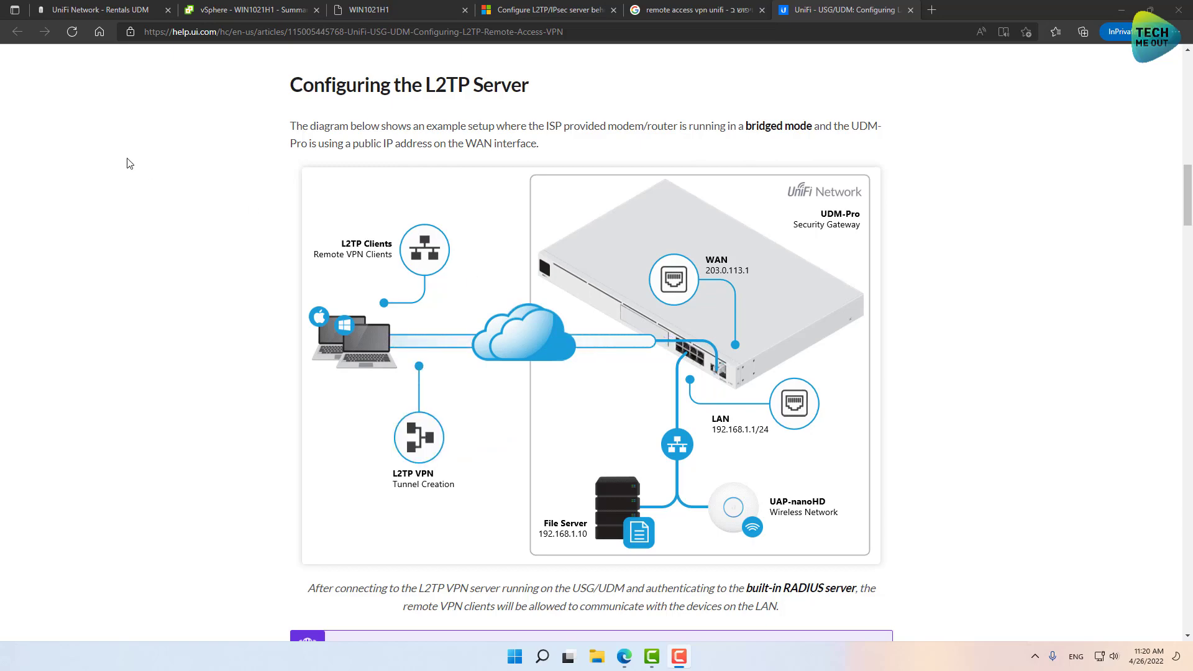
From the UniFi Network dashboard, go to Settings > VPN to show the L2TP VPN Server page.
click(106, 18)
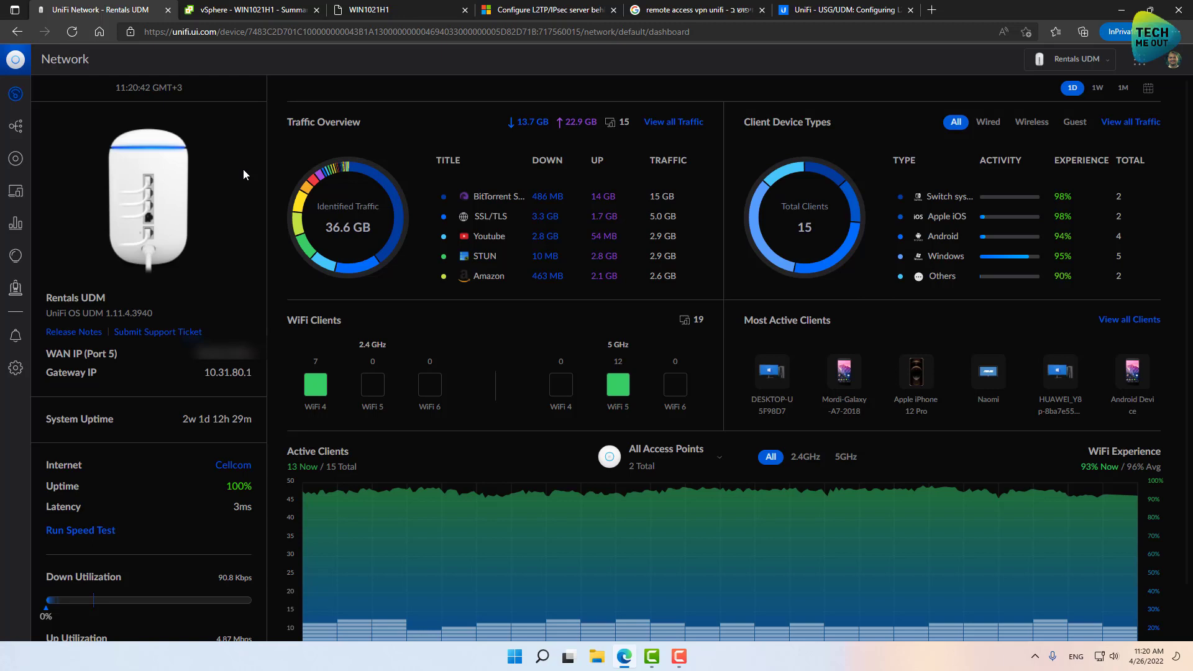
click(17, 371)
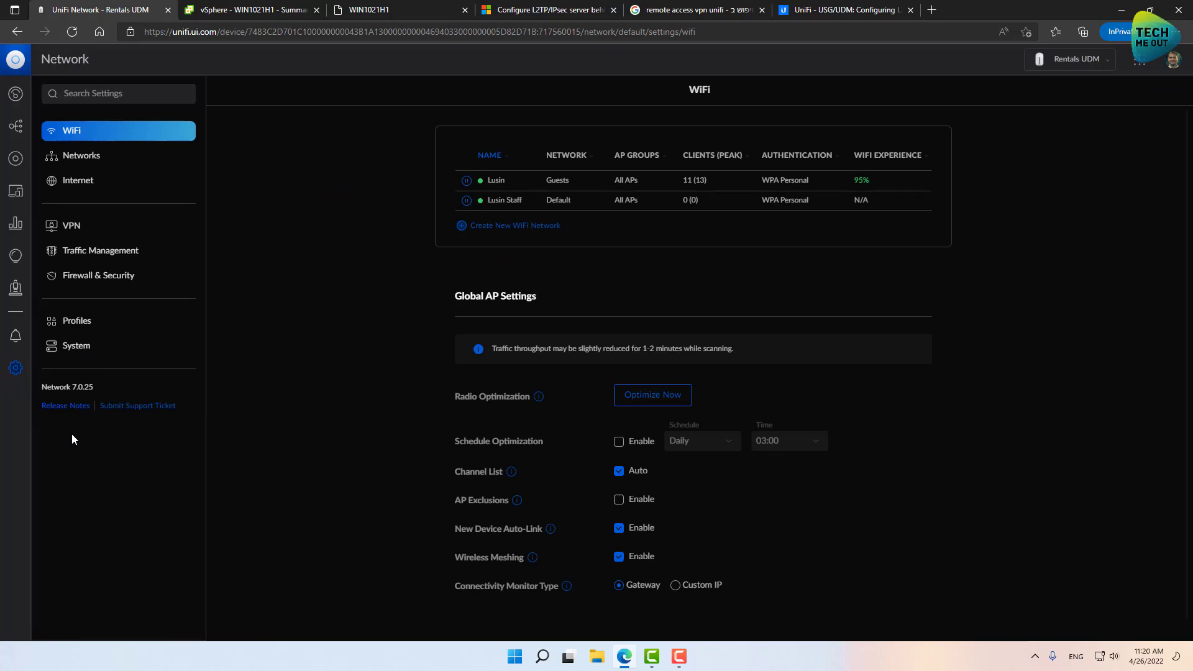
click(77, 227)
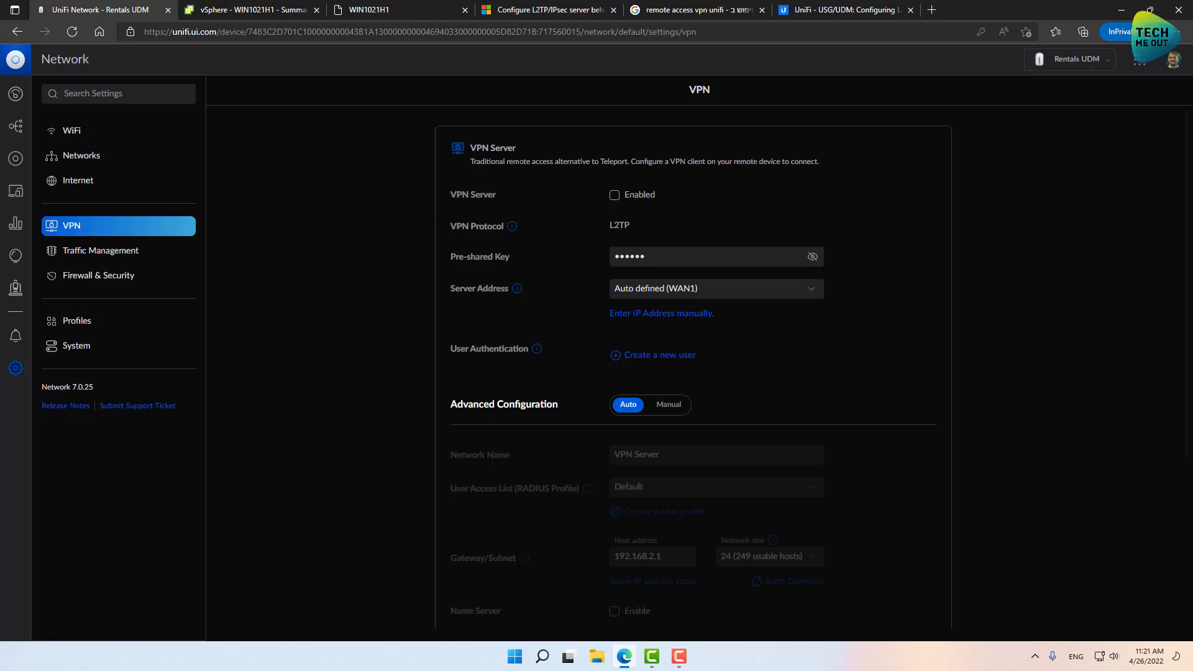
Enable the L2TP VPN Server and replace its pre-shared key with a new one.
click(614, 196)
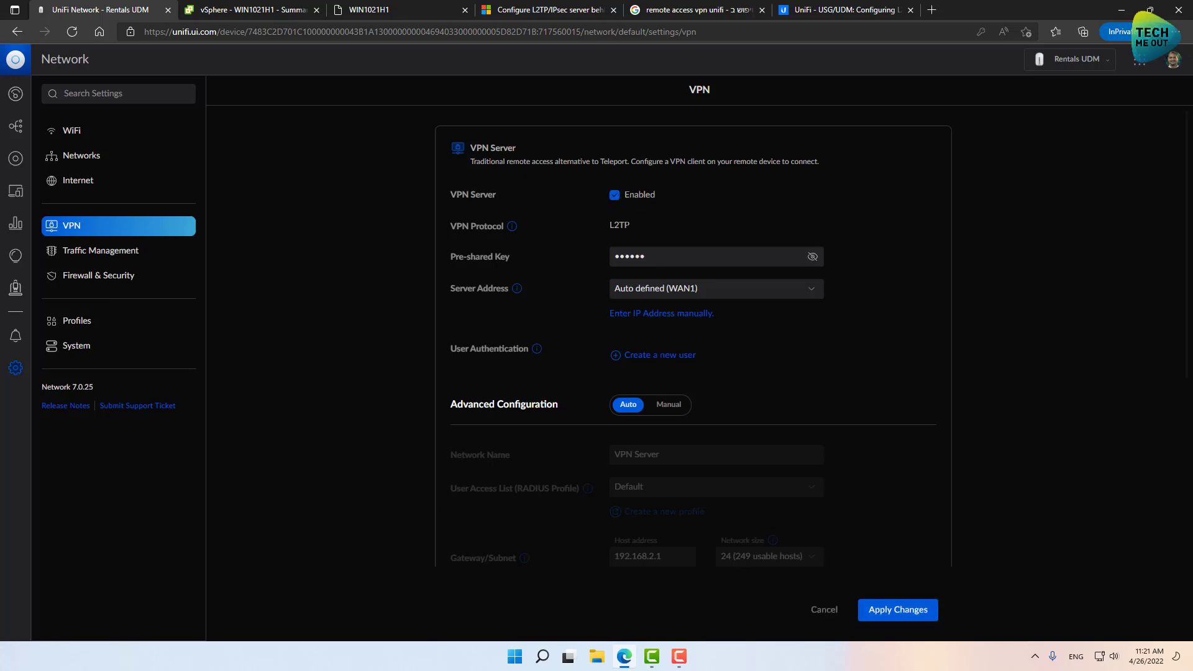
drag(677, 258, 584, 264)
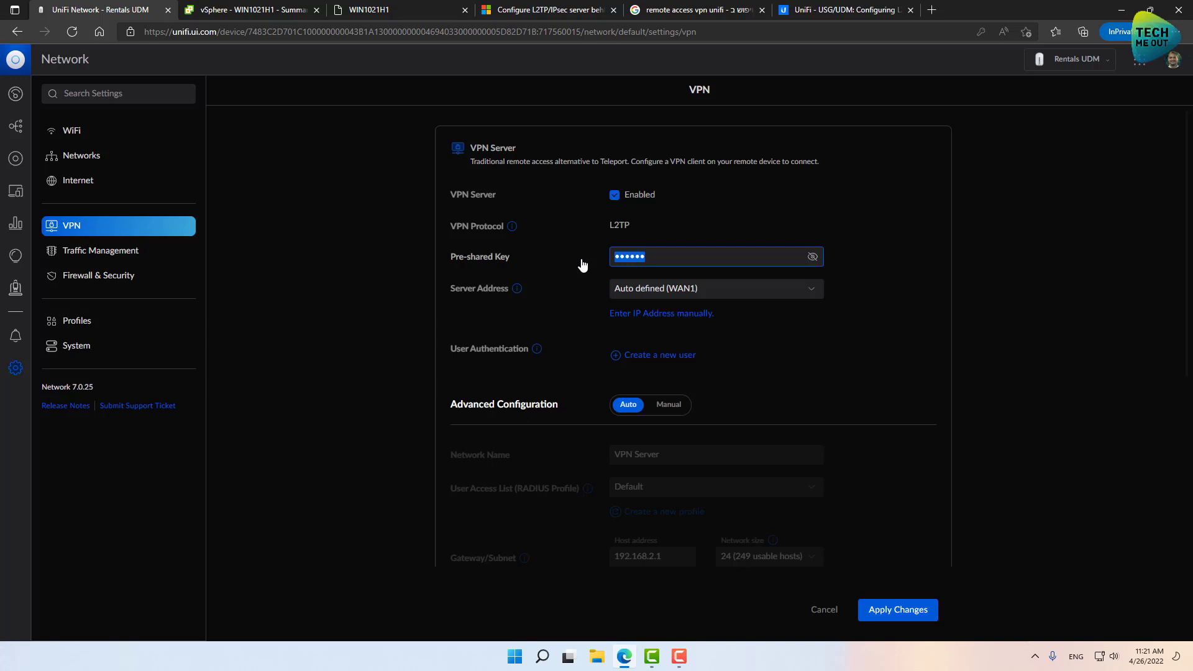
text(*****)
Create a new RADIUS user 'vpn' with its password for VPN authentication.
scroll(378, 292, down, 1)
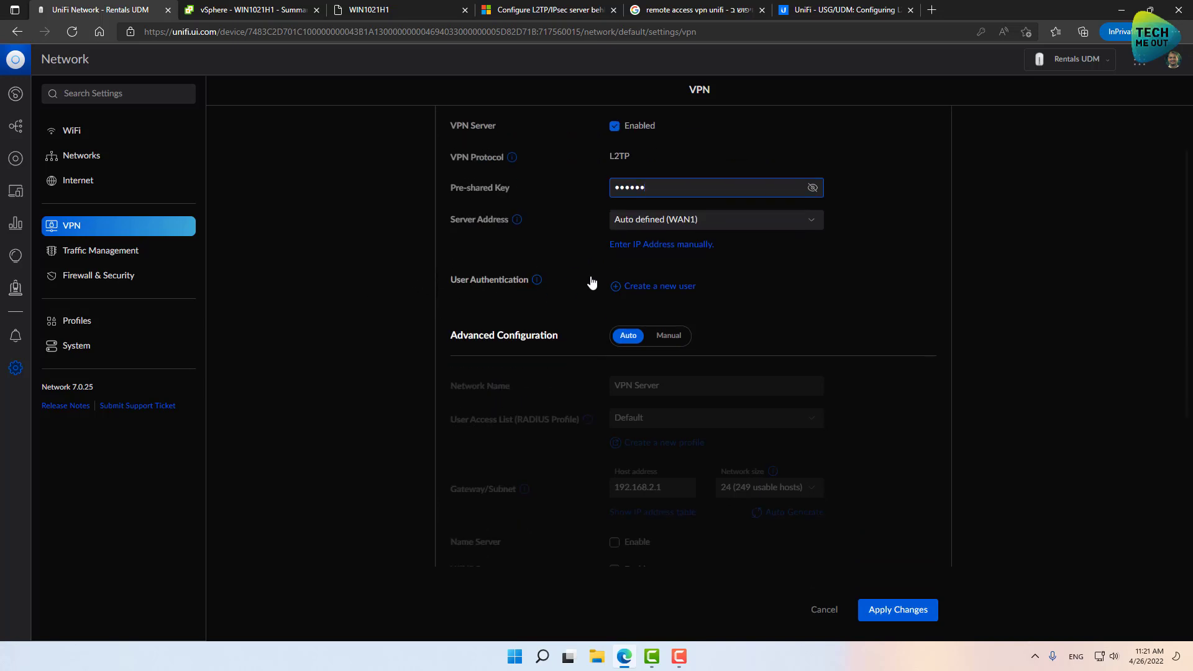
click(660, 295)
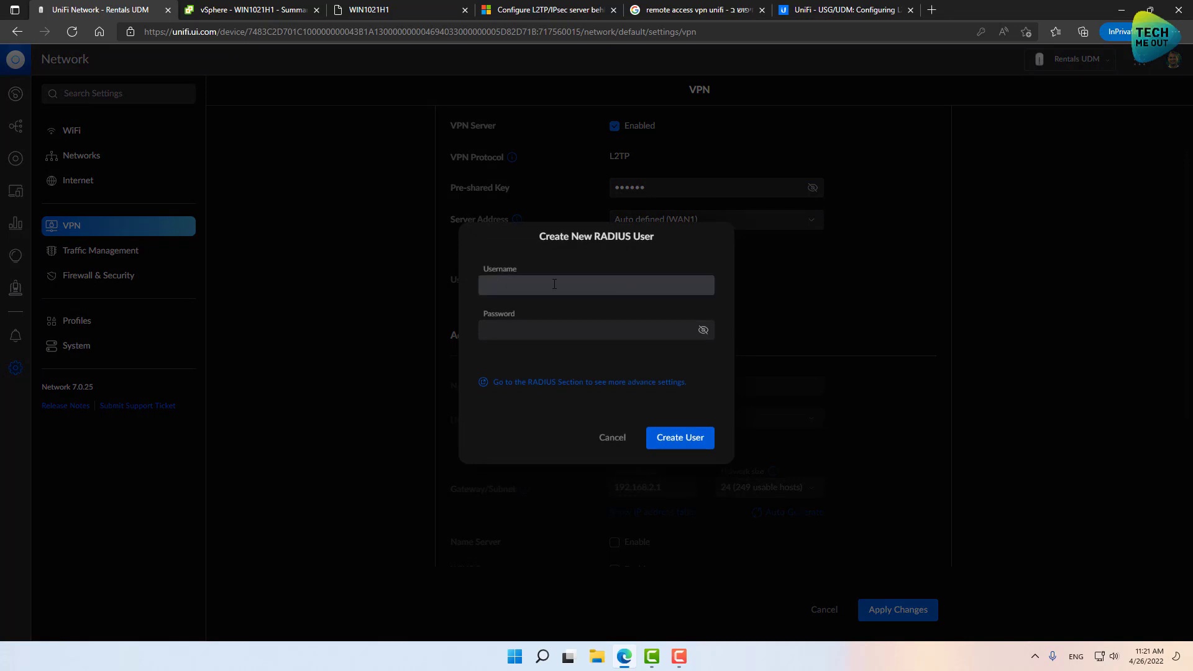
click(555, 284)
text(vpn)
key(Tab)
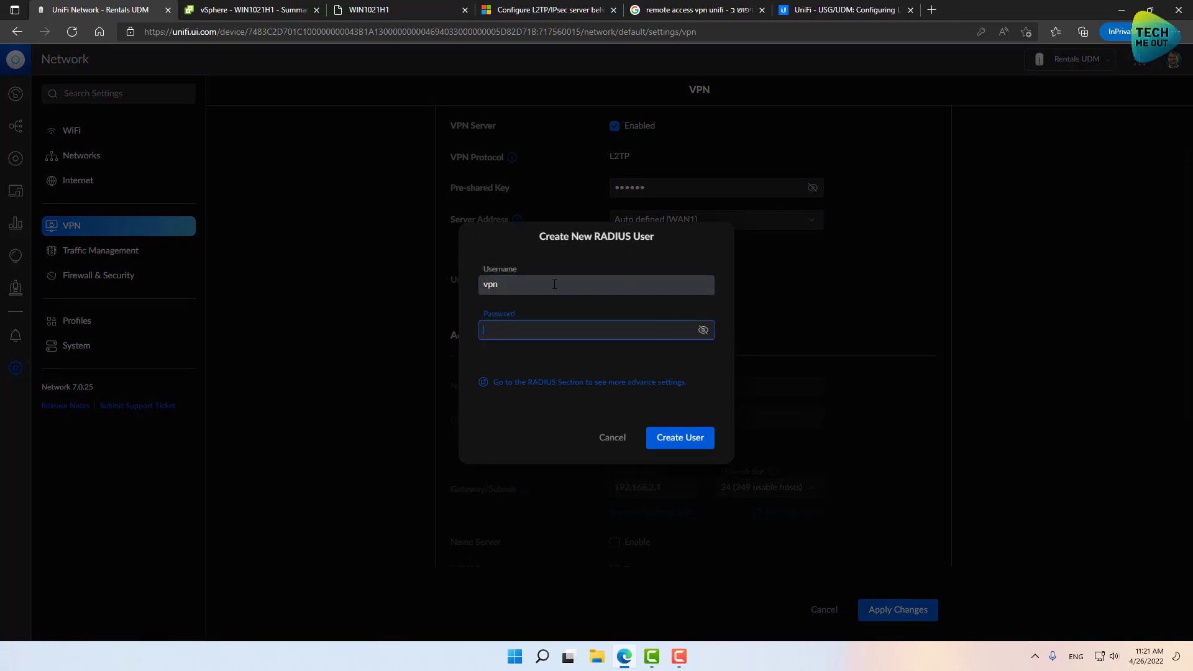
text(********)
click(683, 440)
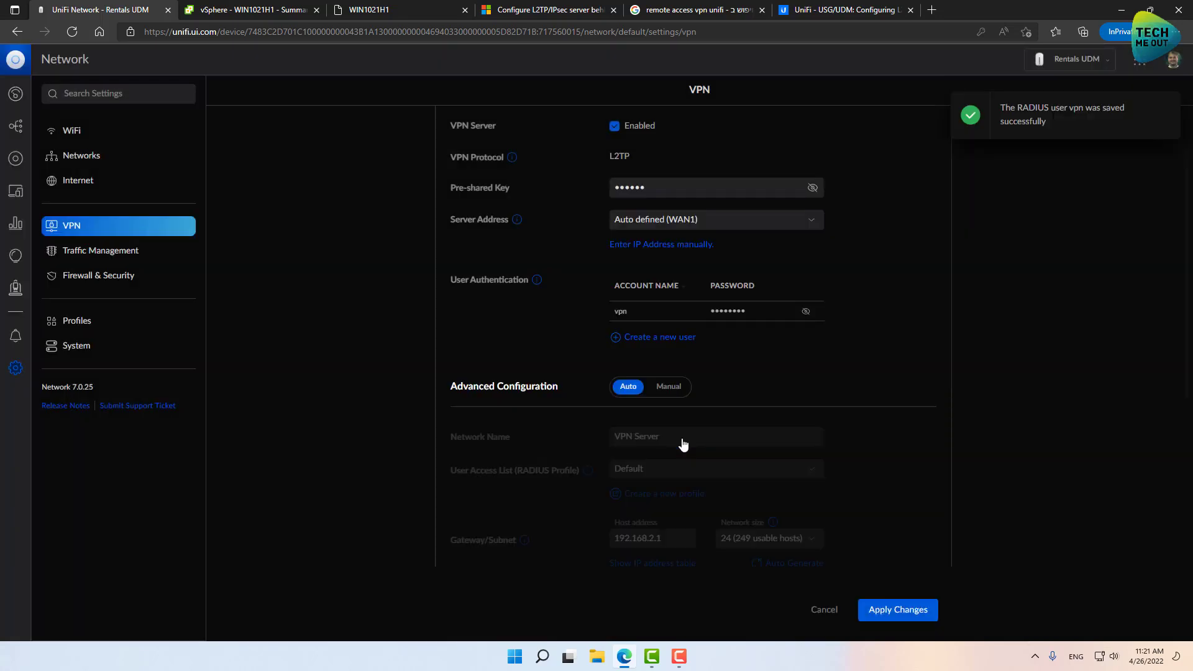
Set Advanced Configuration to Manual, require strong authentication, and apply the VPN Server changes.
scroll(797, 431, down, 1)
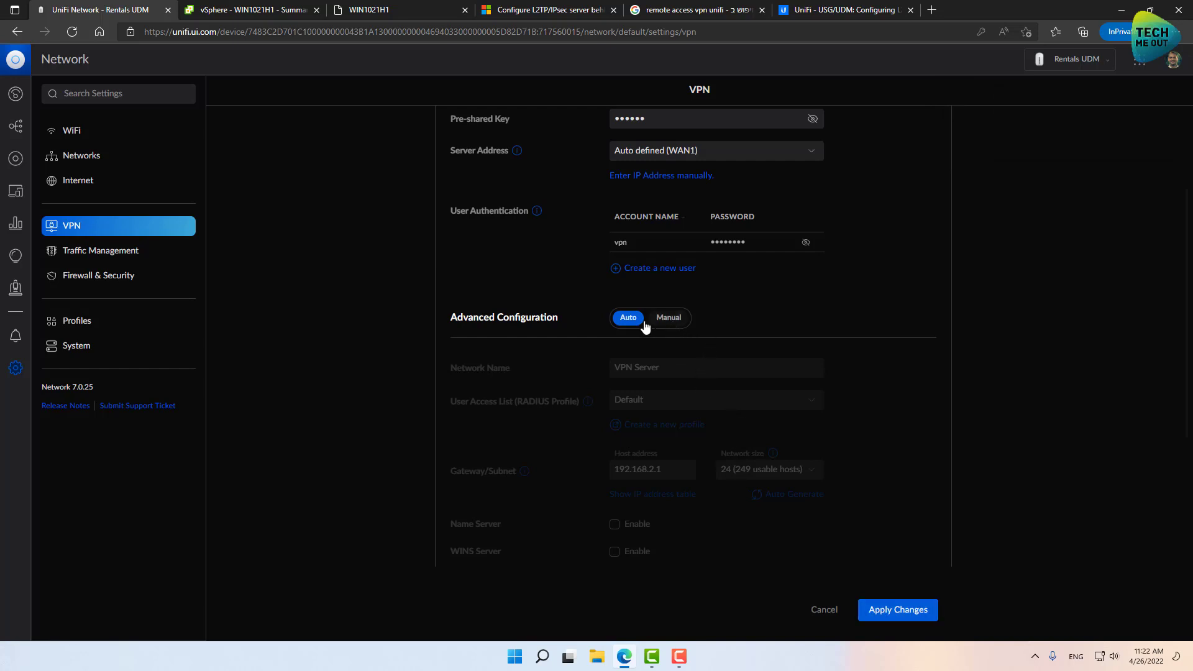
click(670, 325)
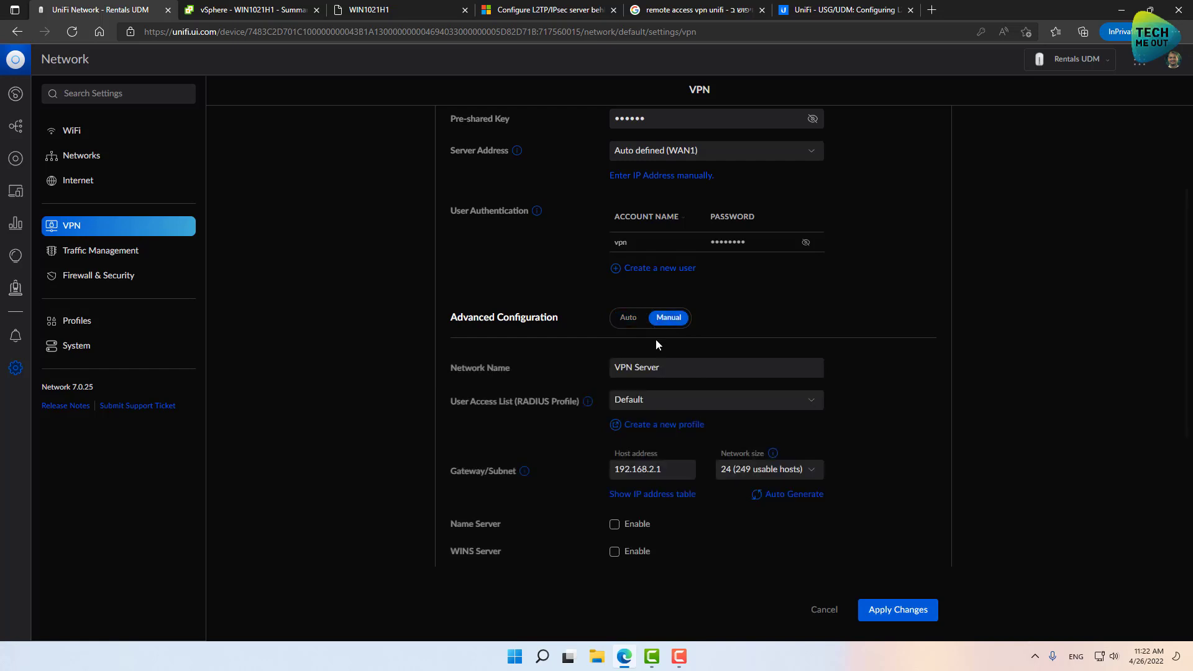
scroll(656, 339, down, 3)
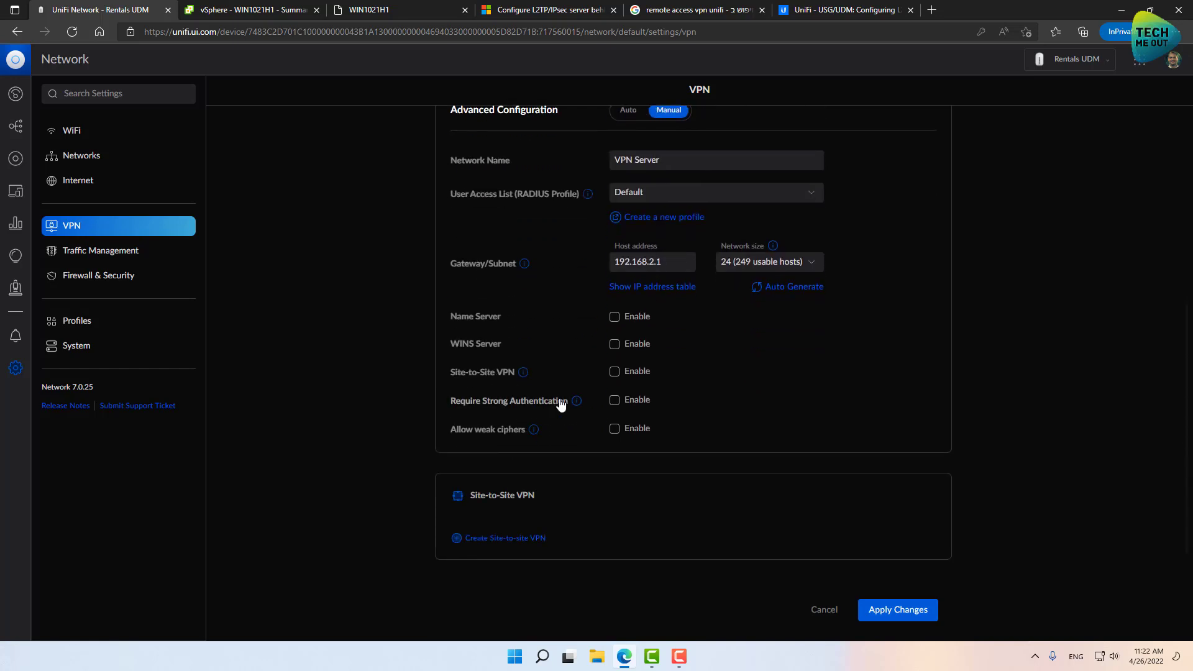
click(616, 403)
click(906, 612)
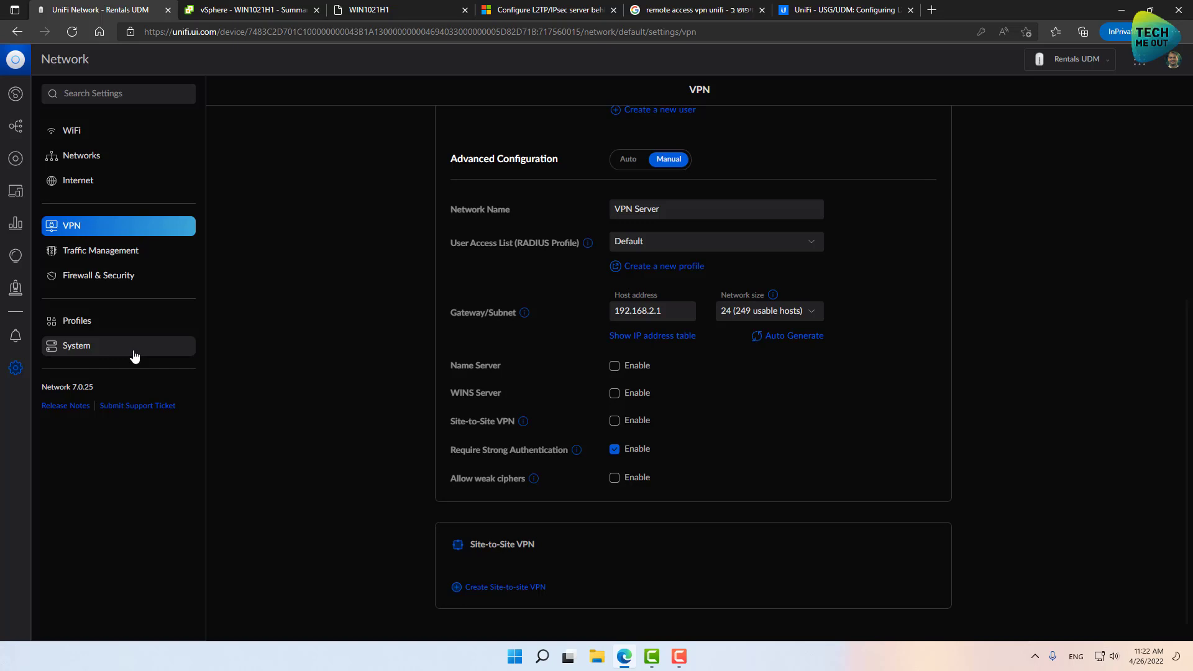
Review the Default RADIUS profile under Profiles, then switch to the WIN1021H1 VM console.
click(114, 324)
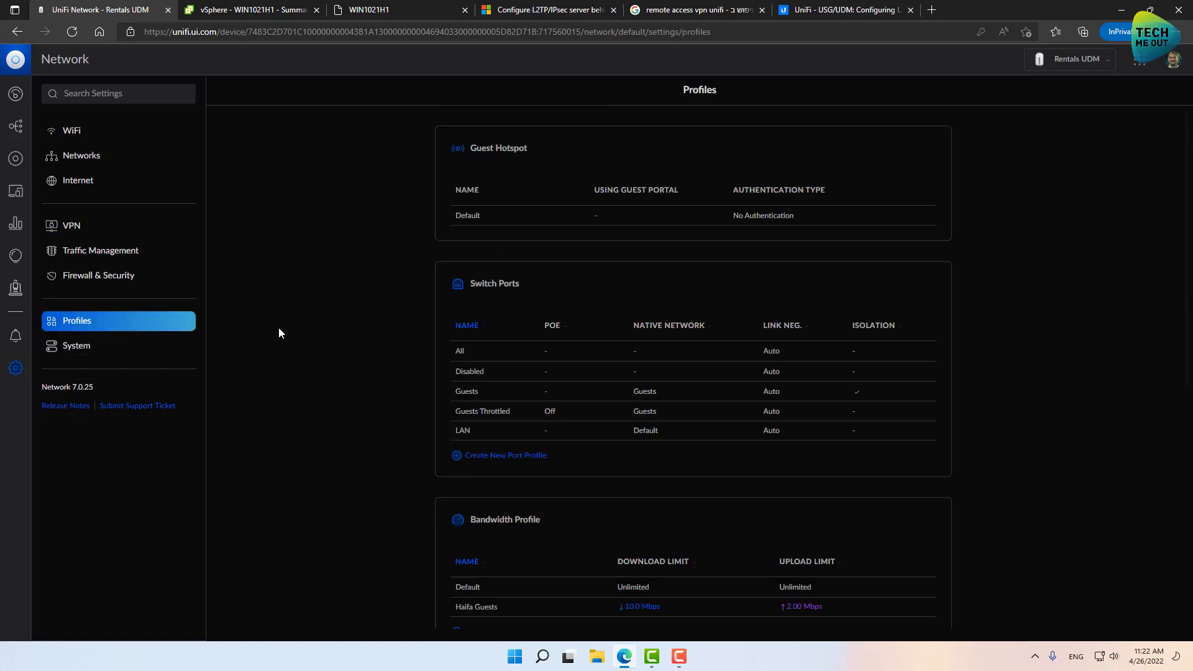
scroll(349, 327, down, 5)
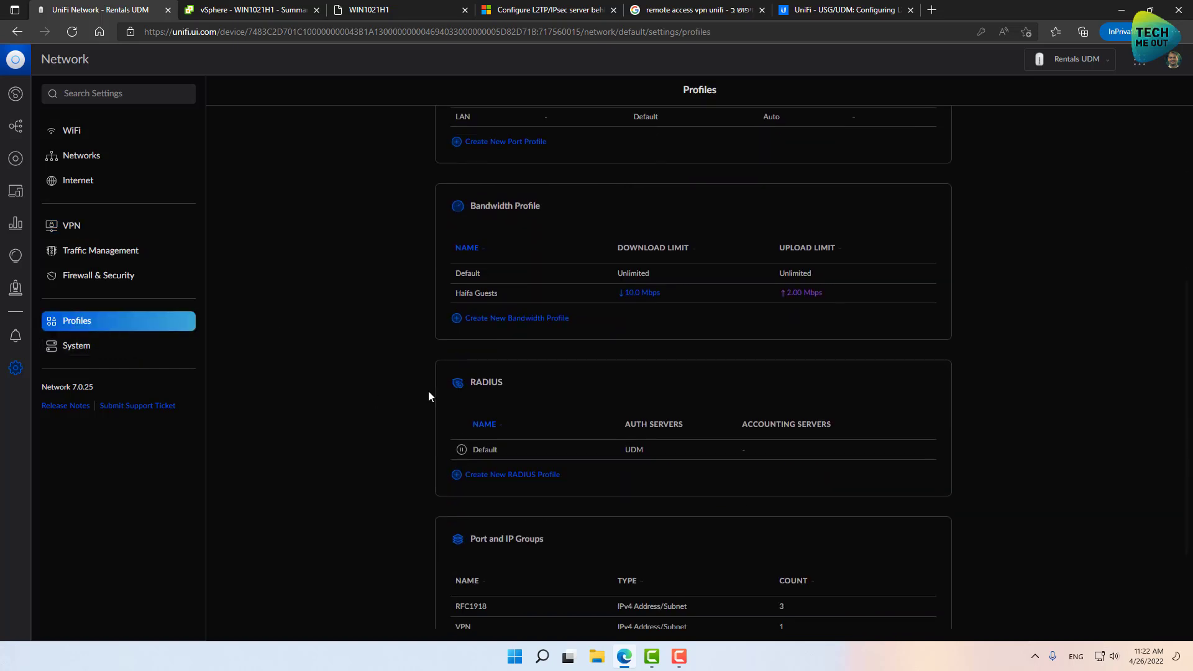
click(522, 450)
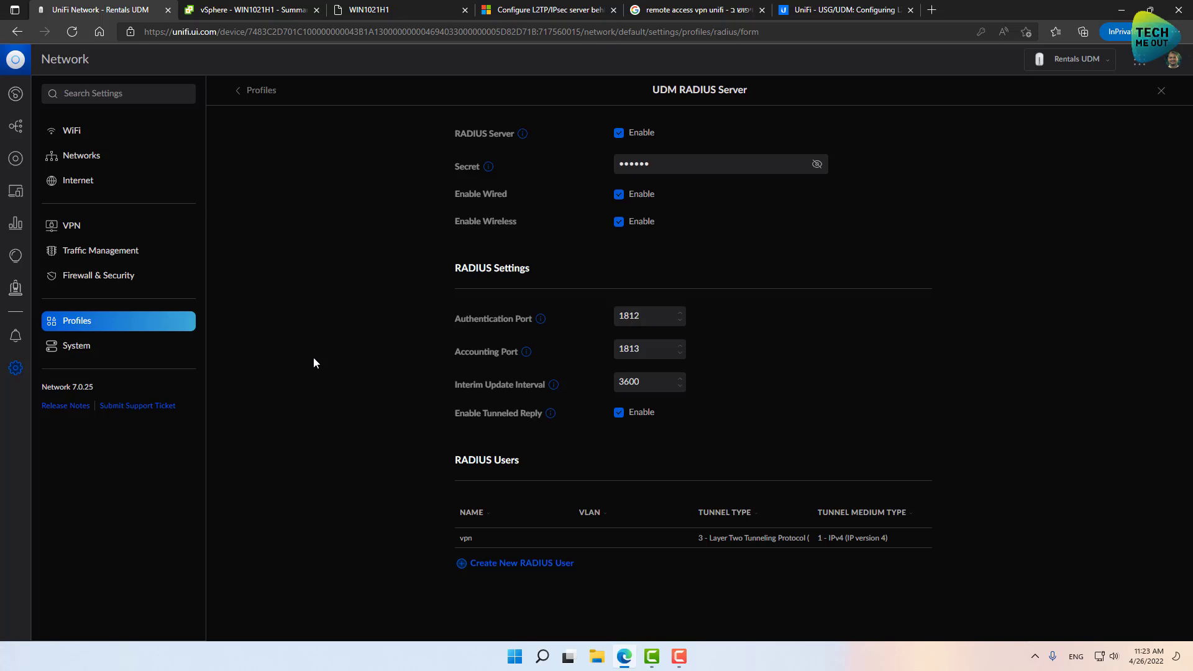
click(354, 12)
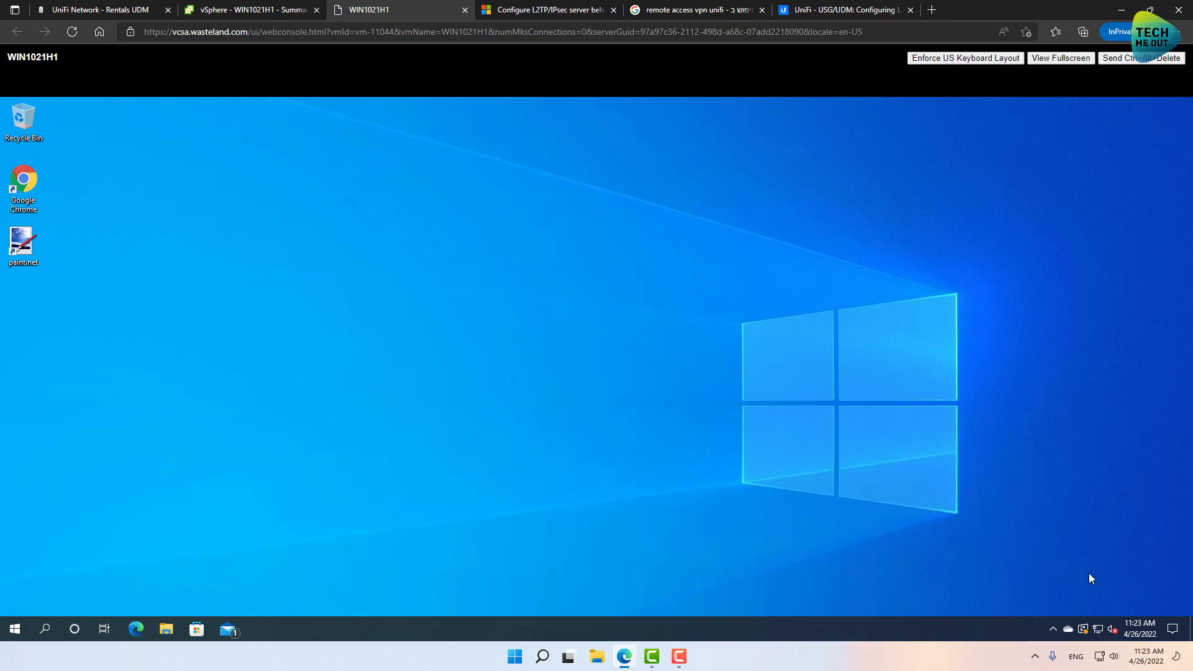
From the network tray icon, reach Windows VPN settings and start adding a VPN connection.
right_click(1097, 633)
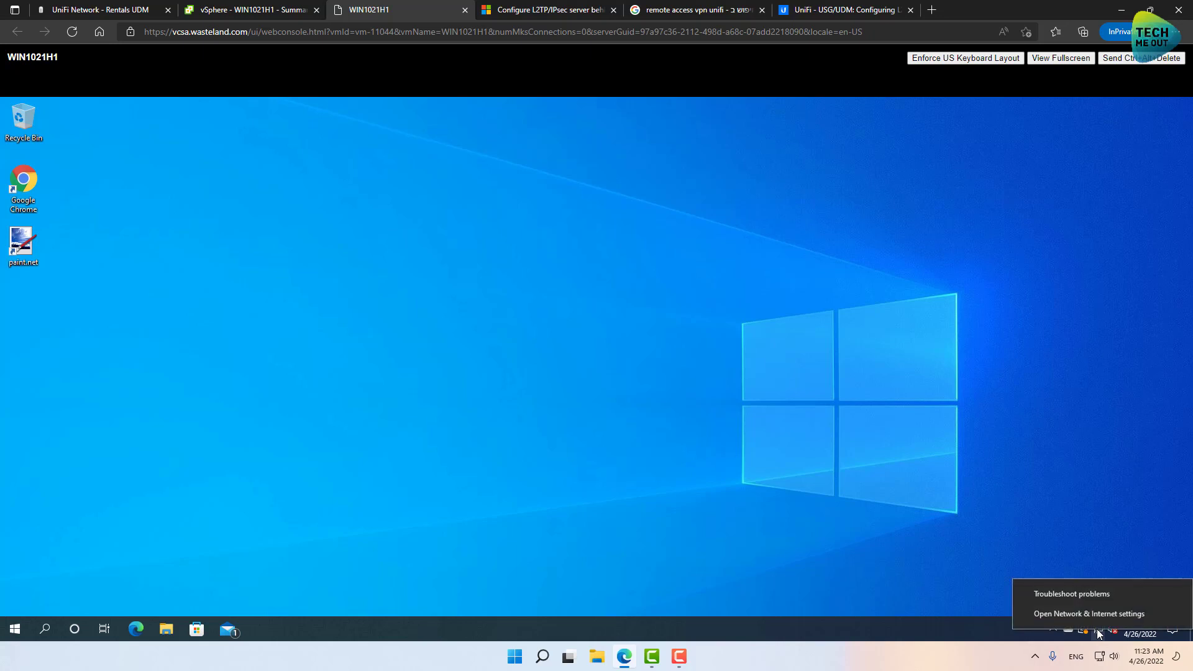
click(1099, 615)
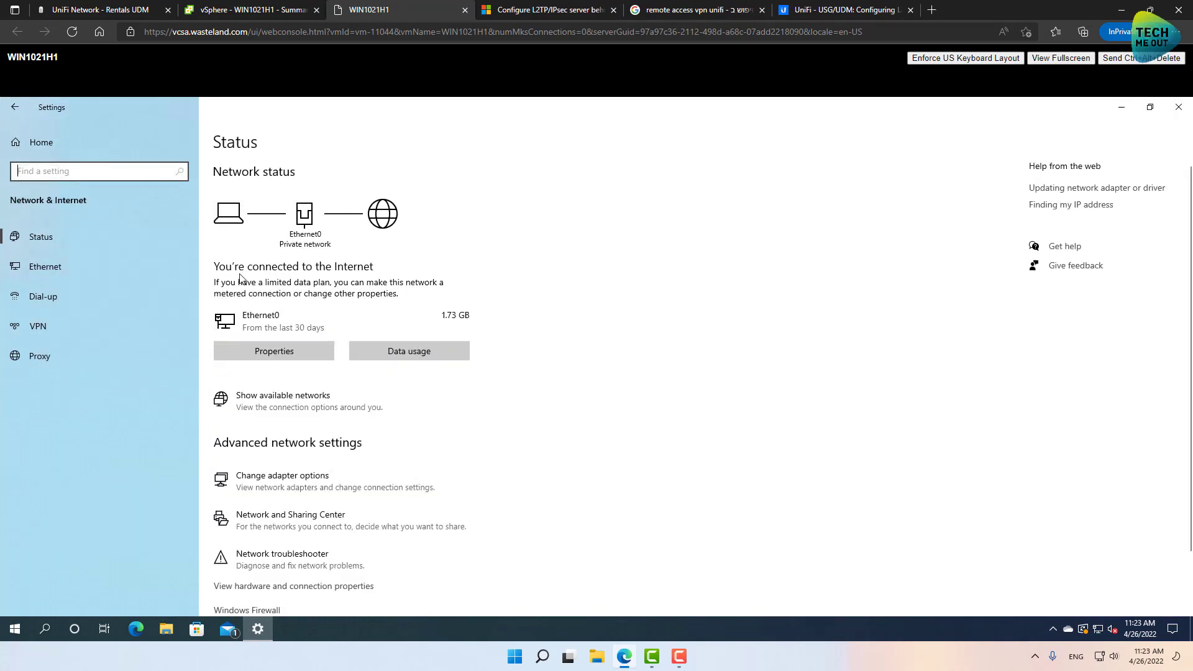
click(38, 330)
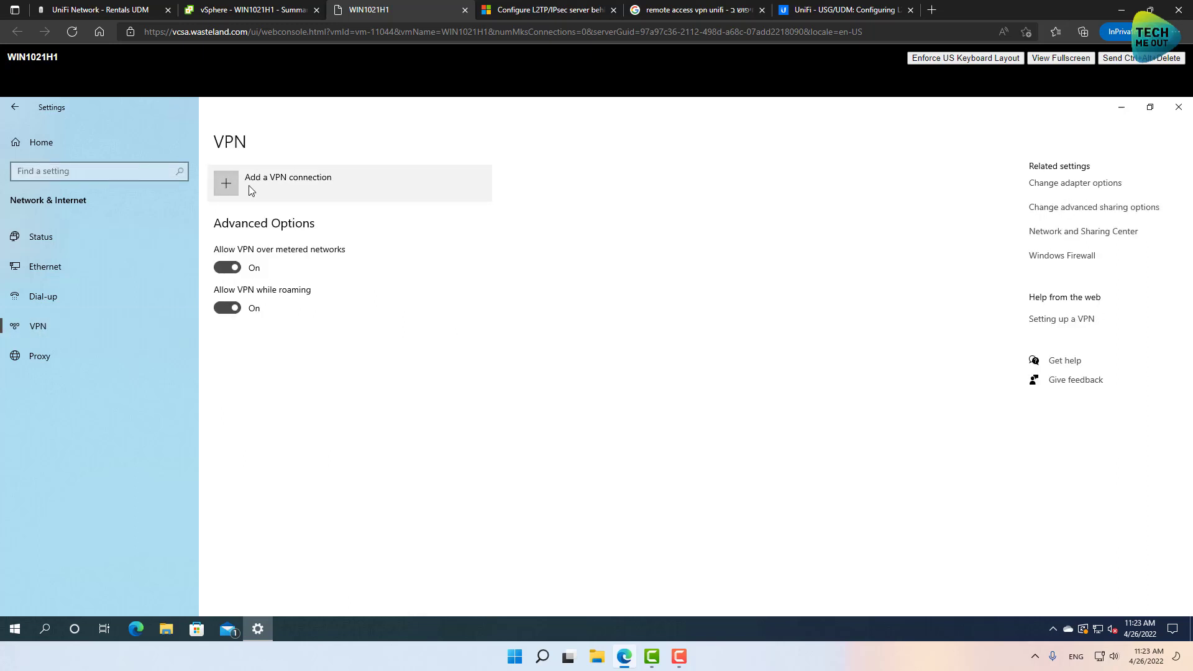
click(248, 186)
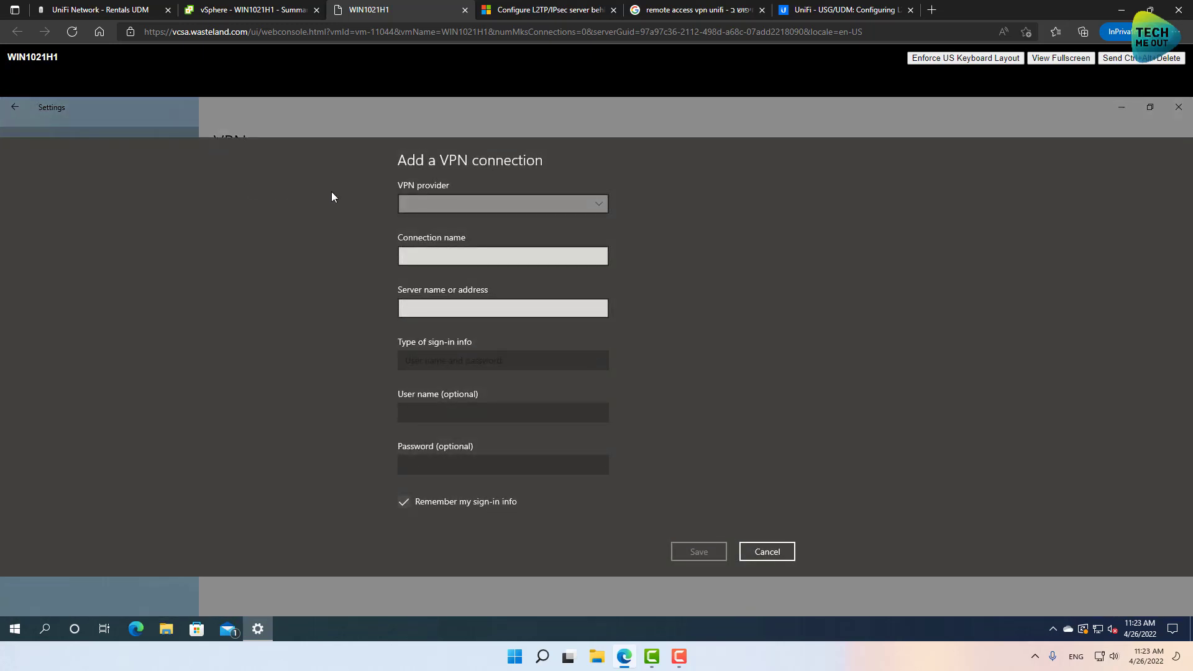
Use the built-in Windows provider, name the connection 'UniFi VPN', server address 1.2.3.4.
click(428, 203)
click(451, 203)
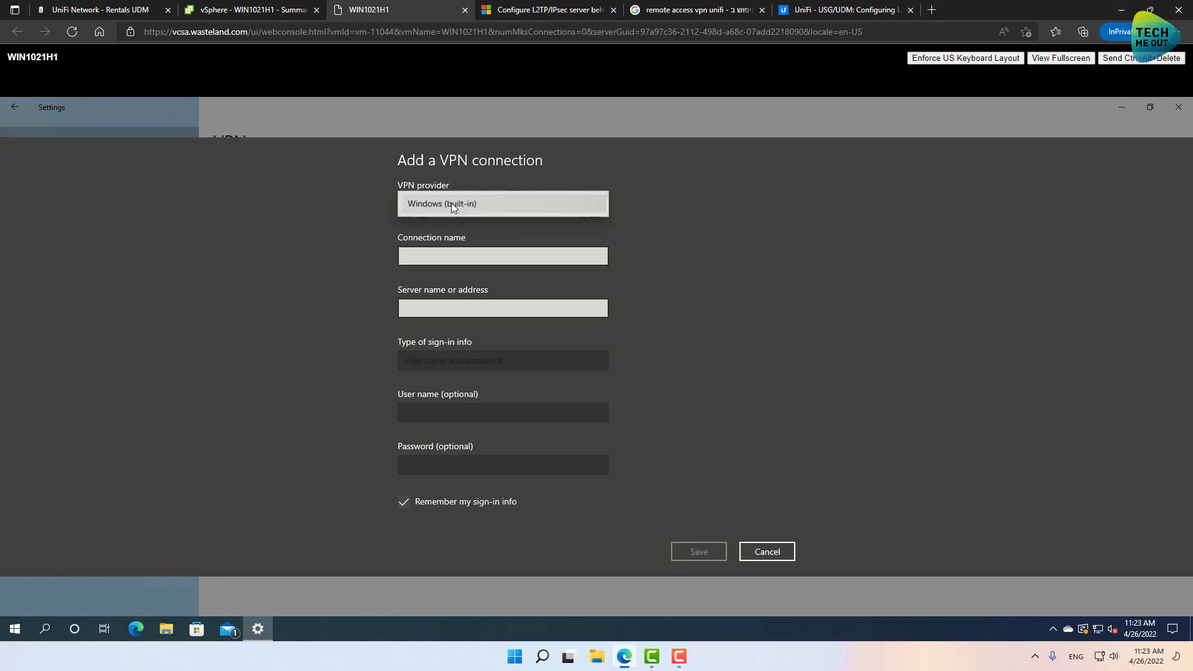
click(446, 233)
text(U)
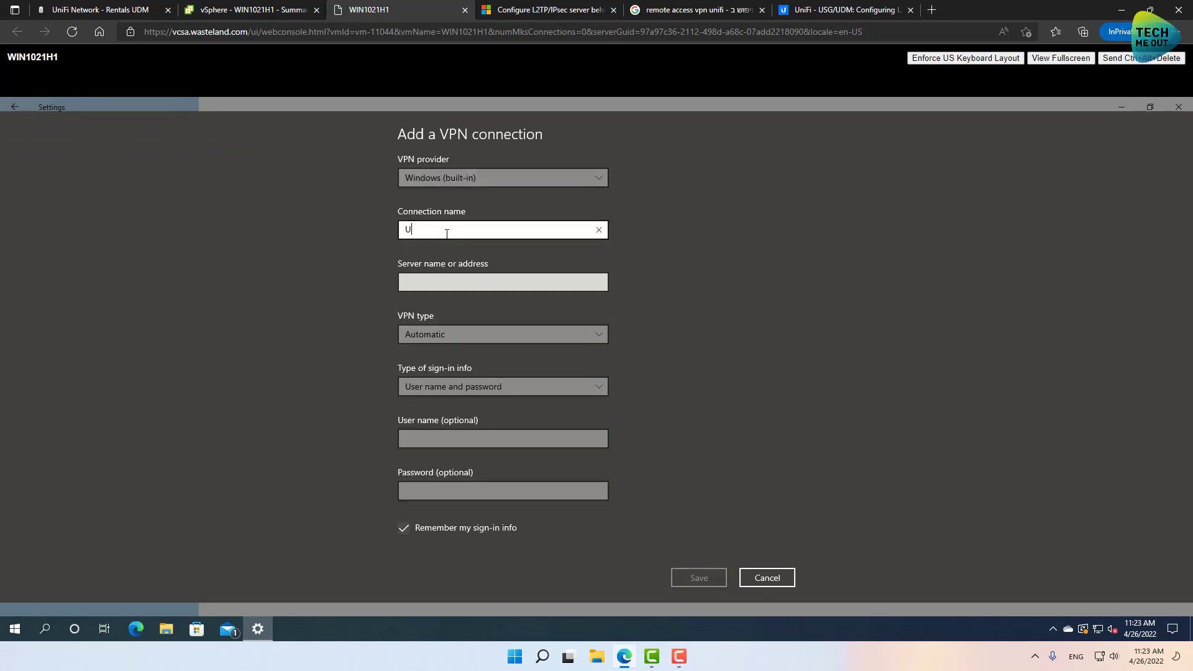
text(niFi VPN)
click(449, 279)
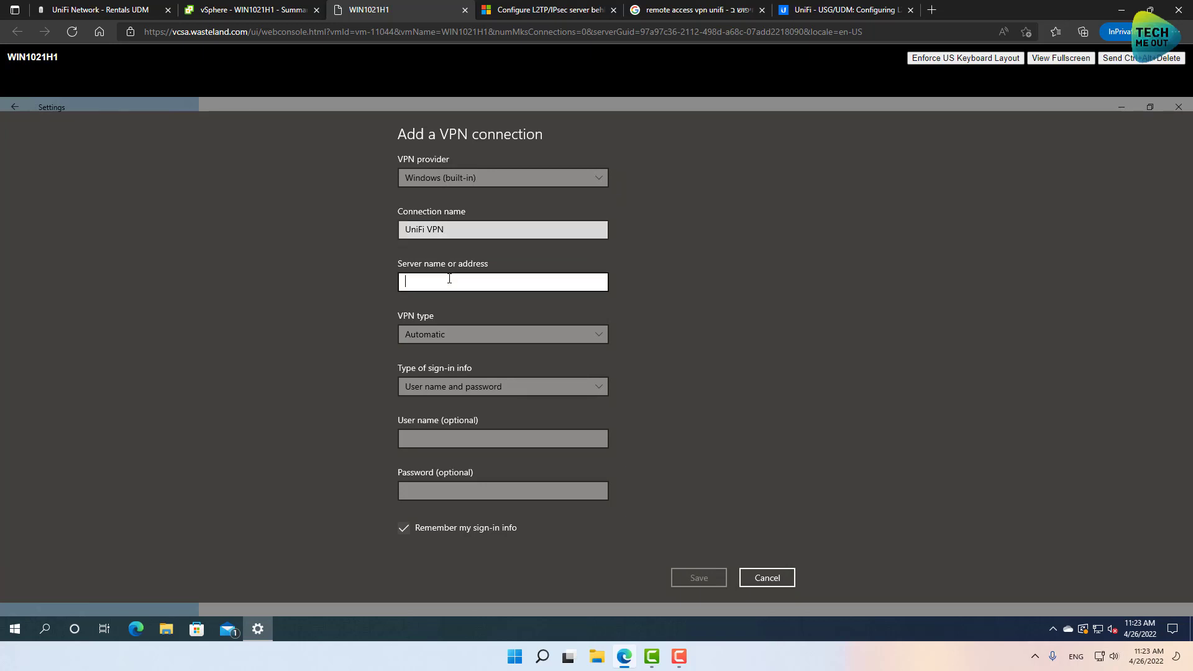
text(1.2)
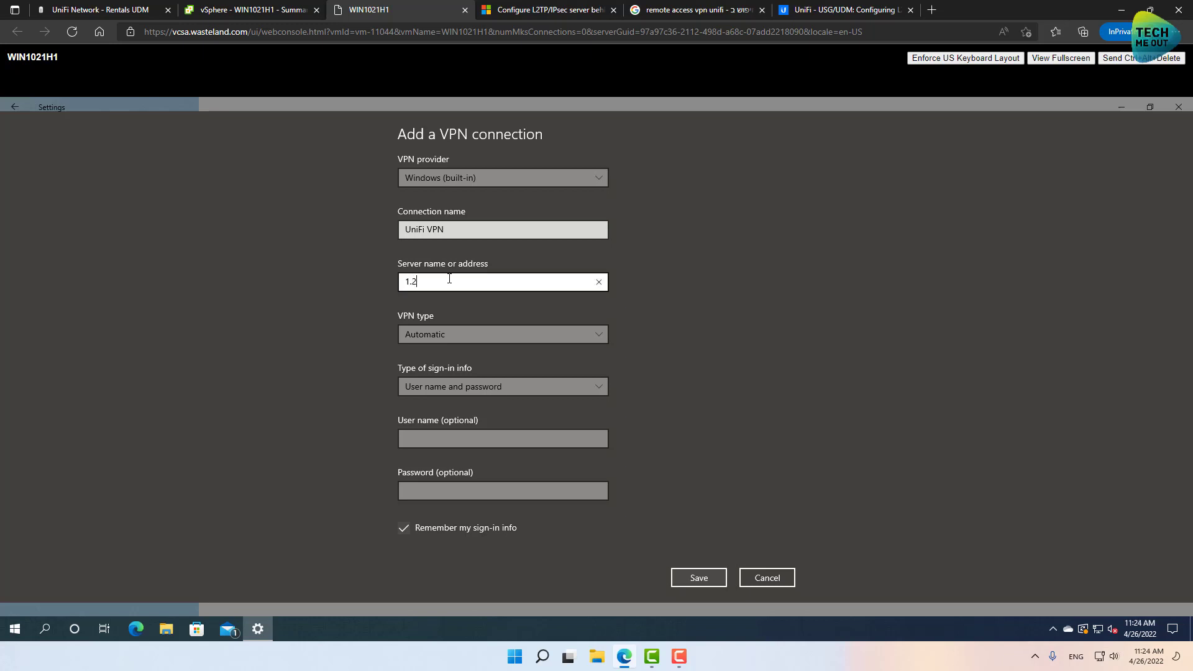
text(.3.4)
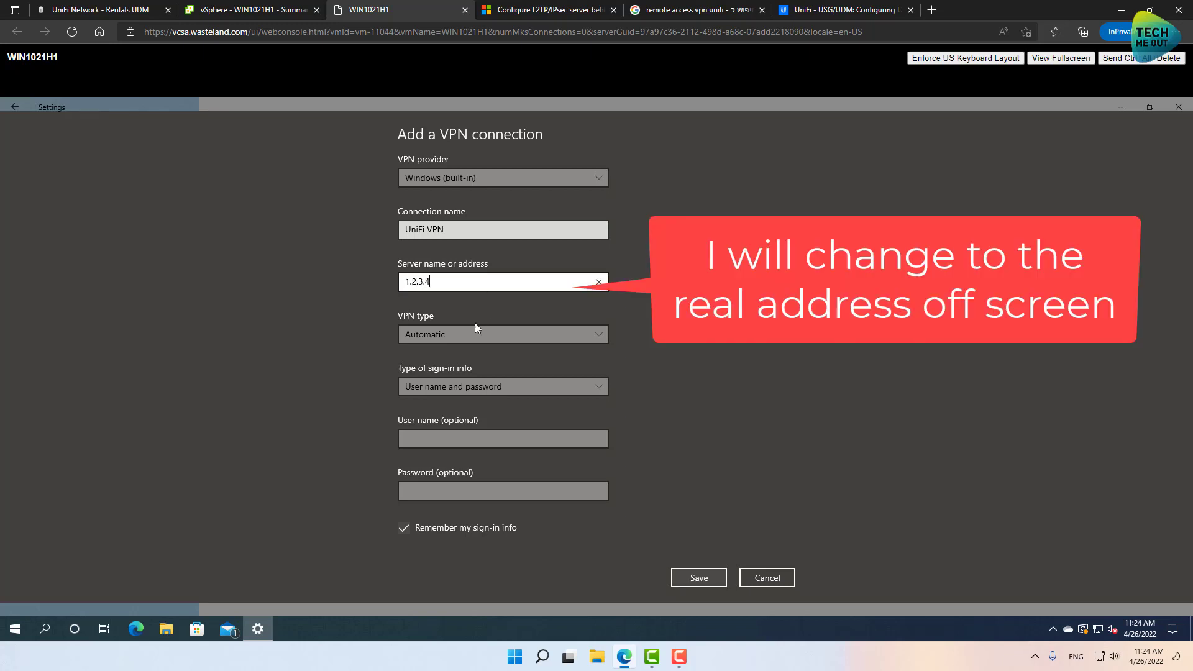
Set VPN type to L2TP/IPsec with pre-shared key and enter the key.
click(470, 334)
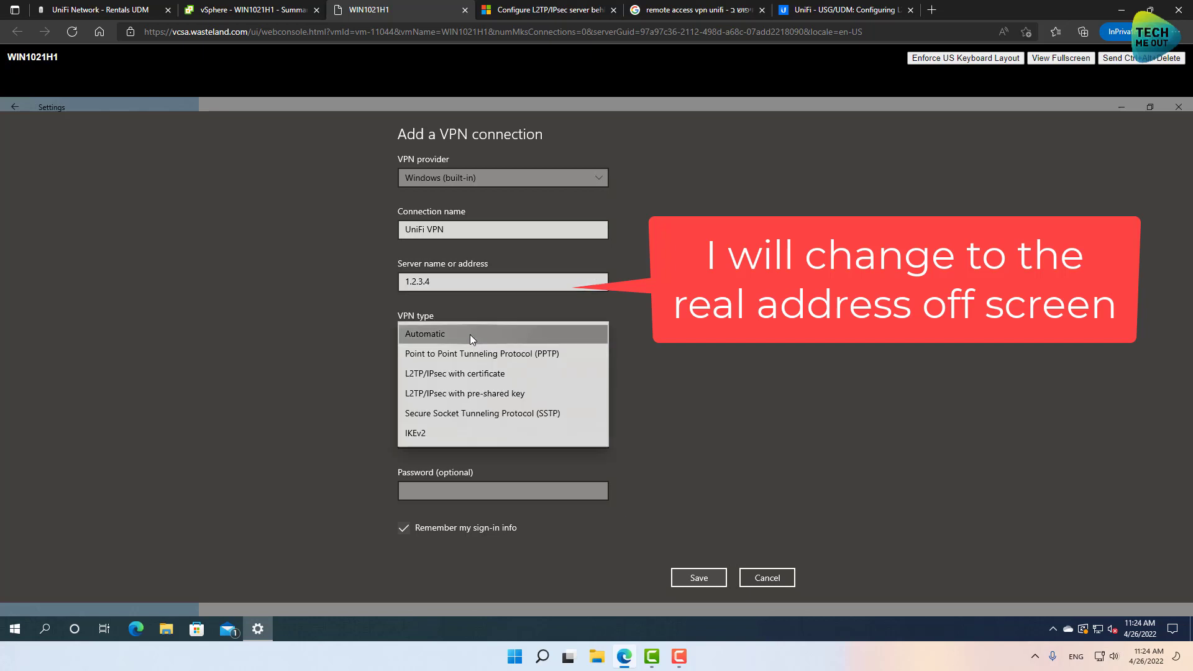
click(489, 394)
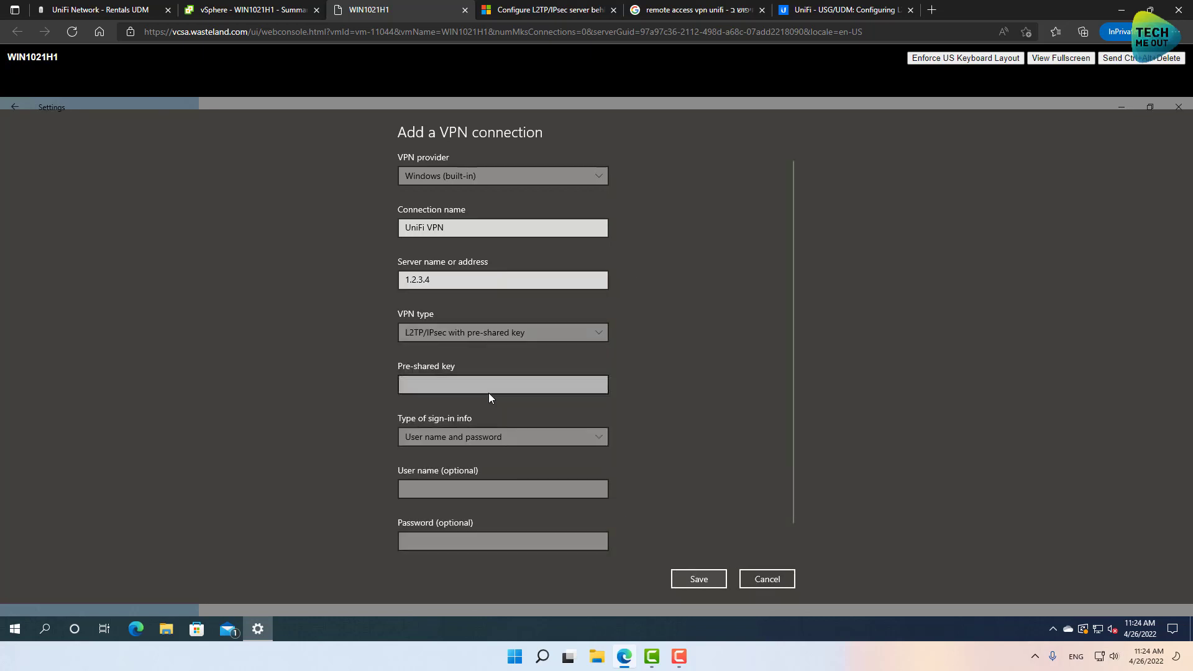
click(464, 386)
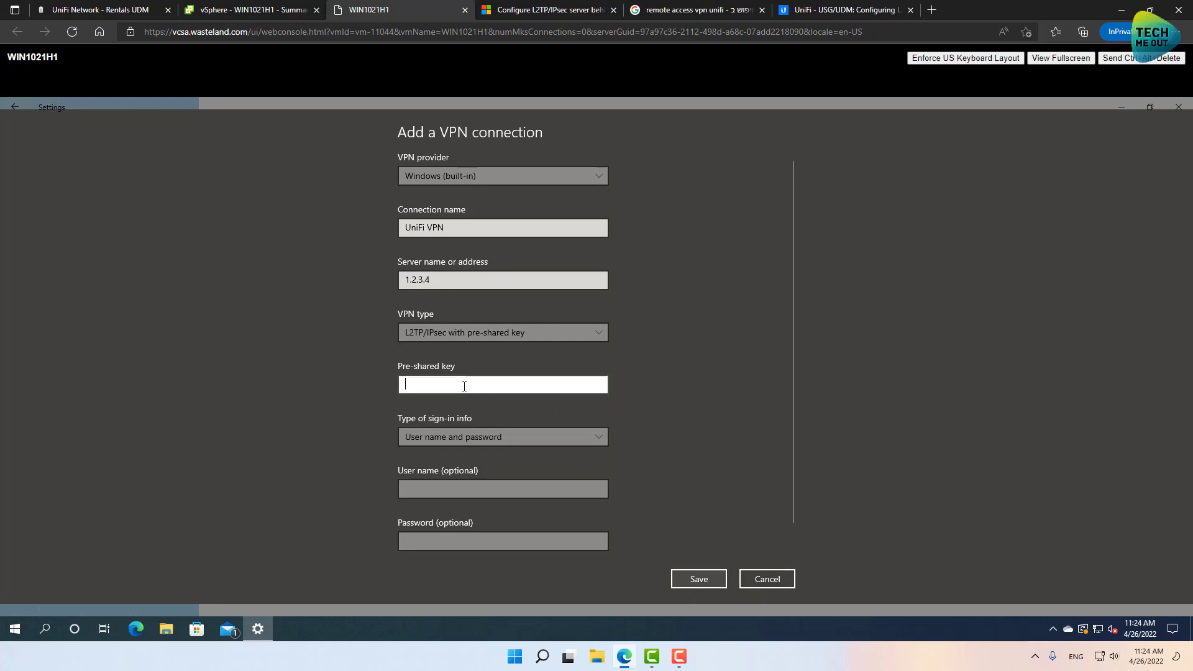
text(***)
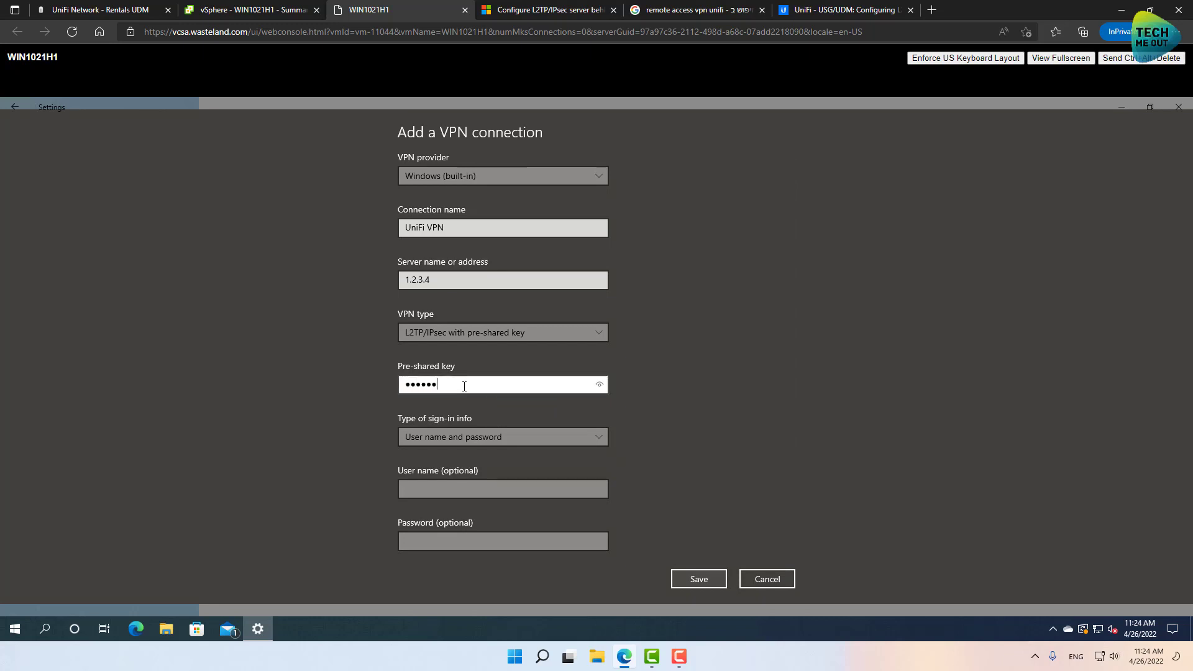
Keep user name and password sign-in, enter user 'vpn' and its password, and save.
click(462, 442)
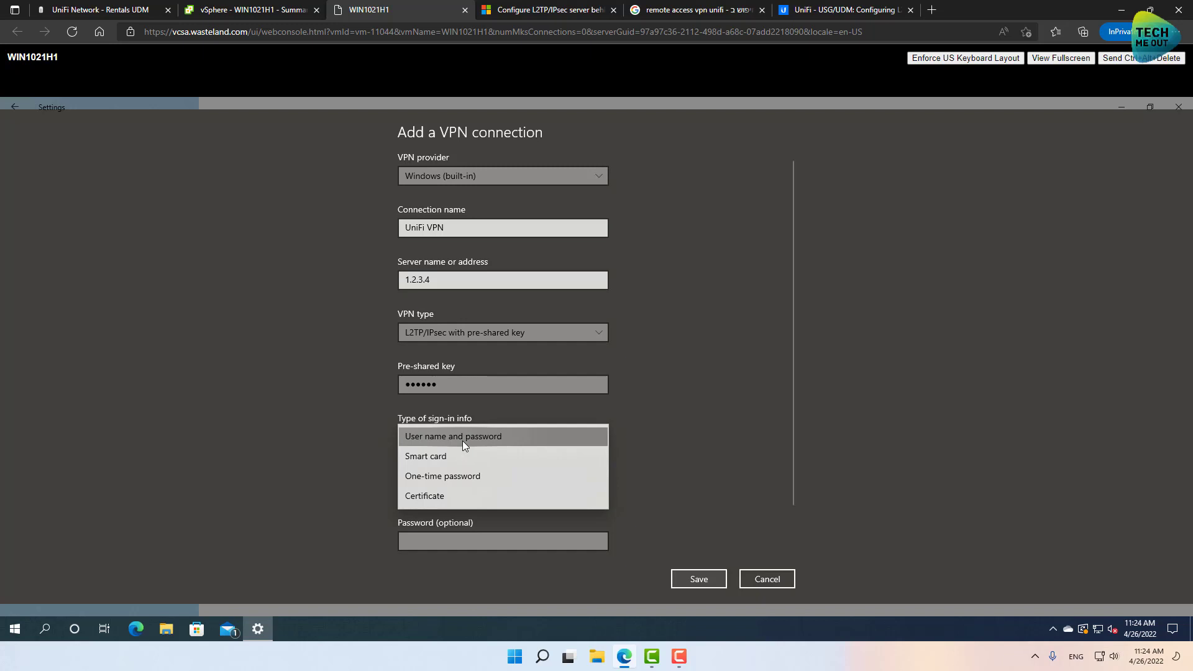
click(459, 437)
click(444, 490)
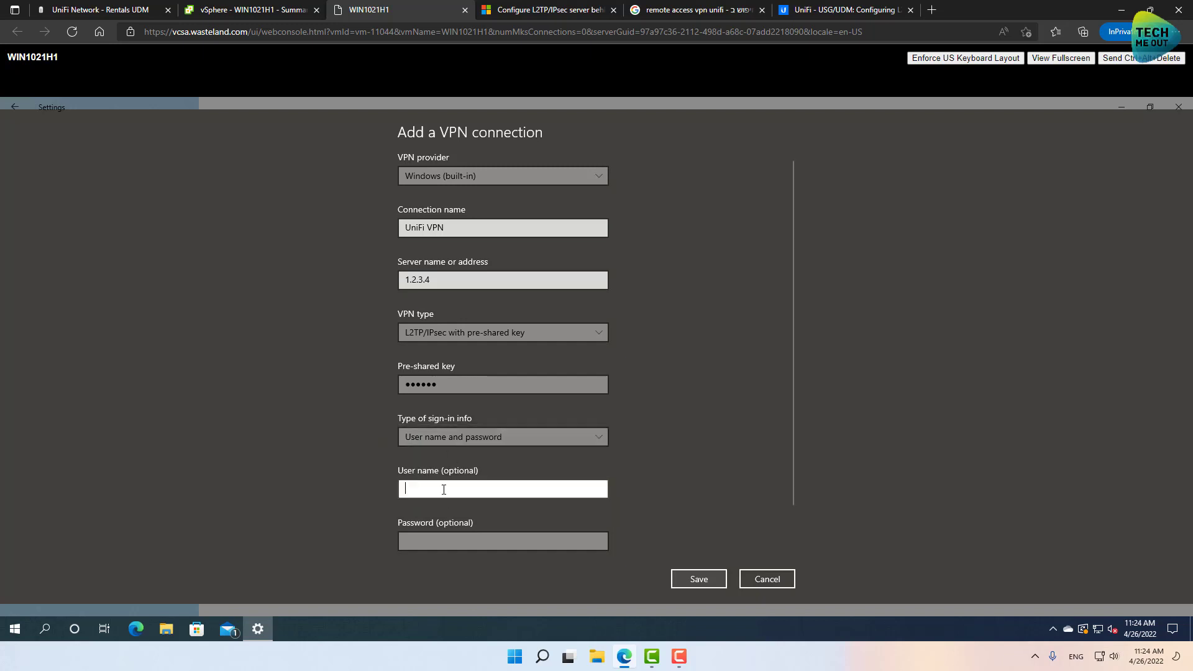
text(vpn)
key(Tab)
text(1234567)
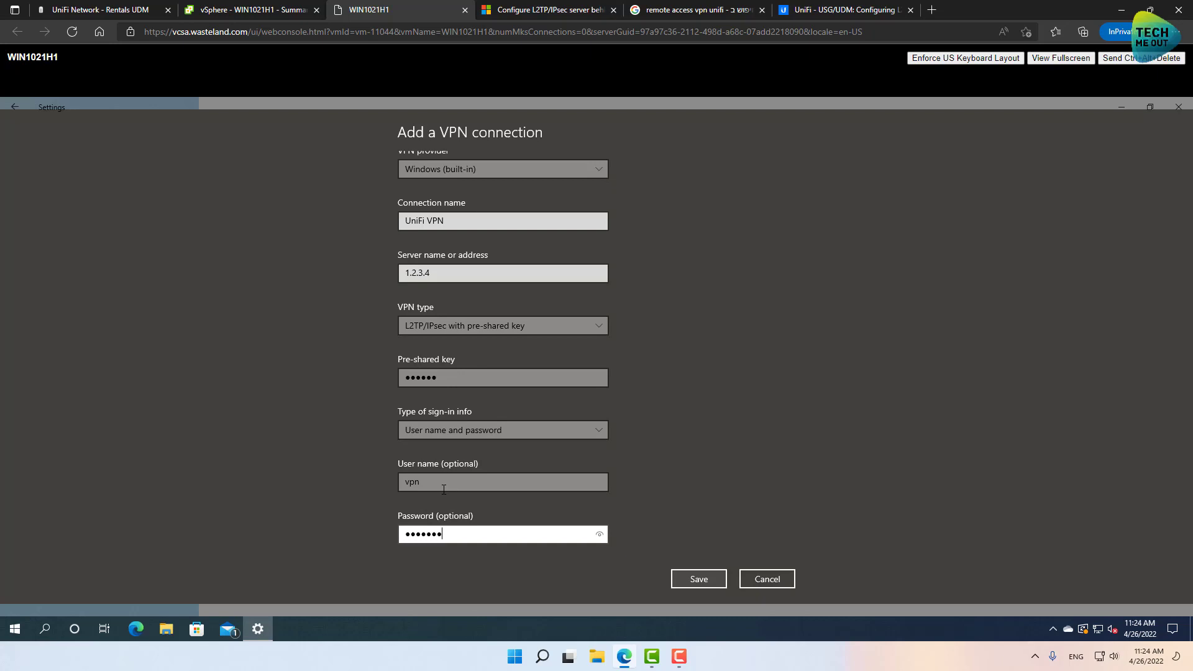
click(712, 580)
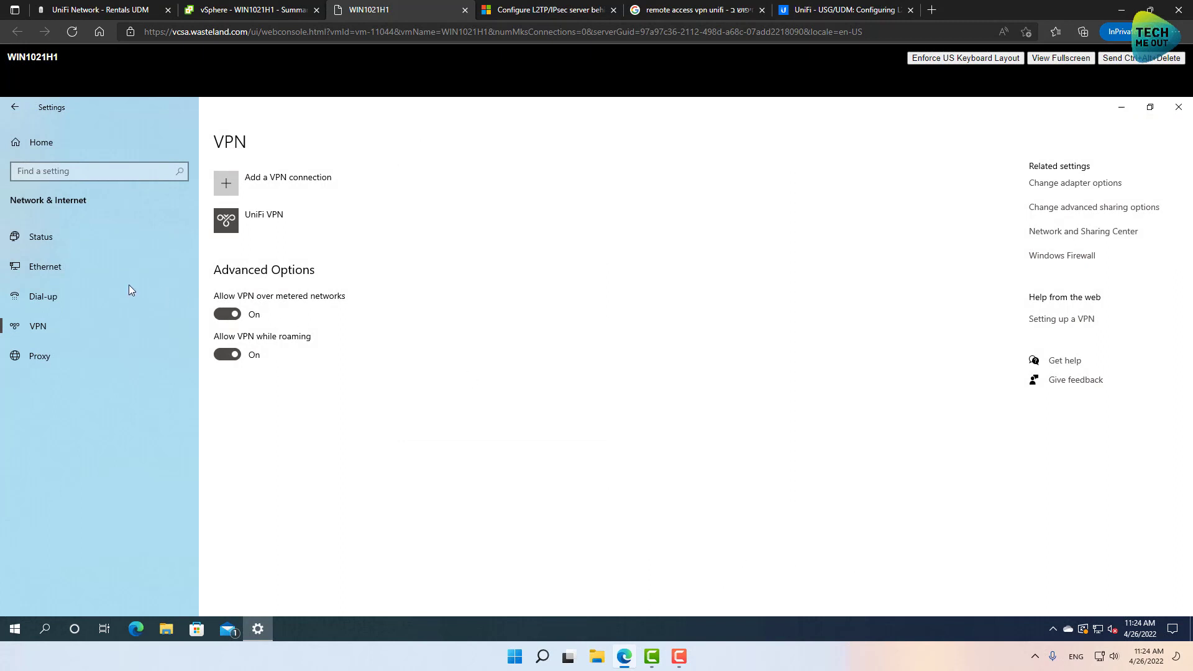
Open the UniFi VPN adapter's Properties from Ethernet > Change adapter options.
click(90, 267)
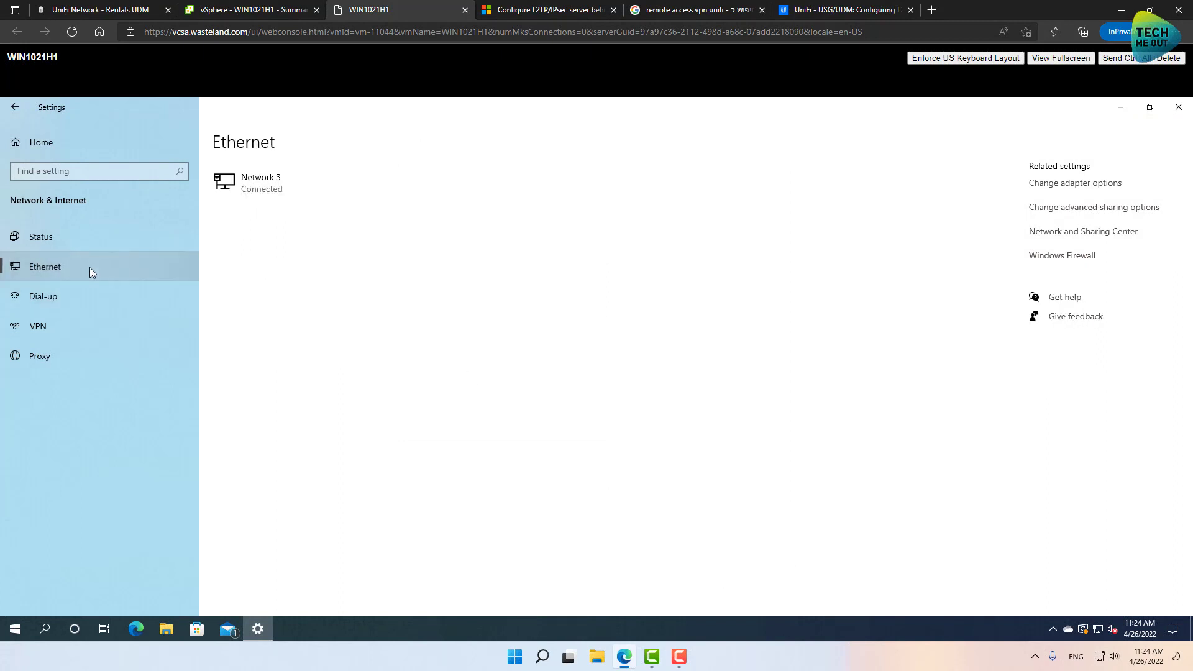
click(1072, 187)
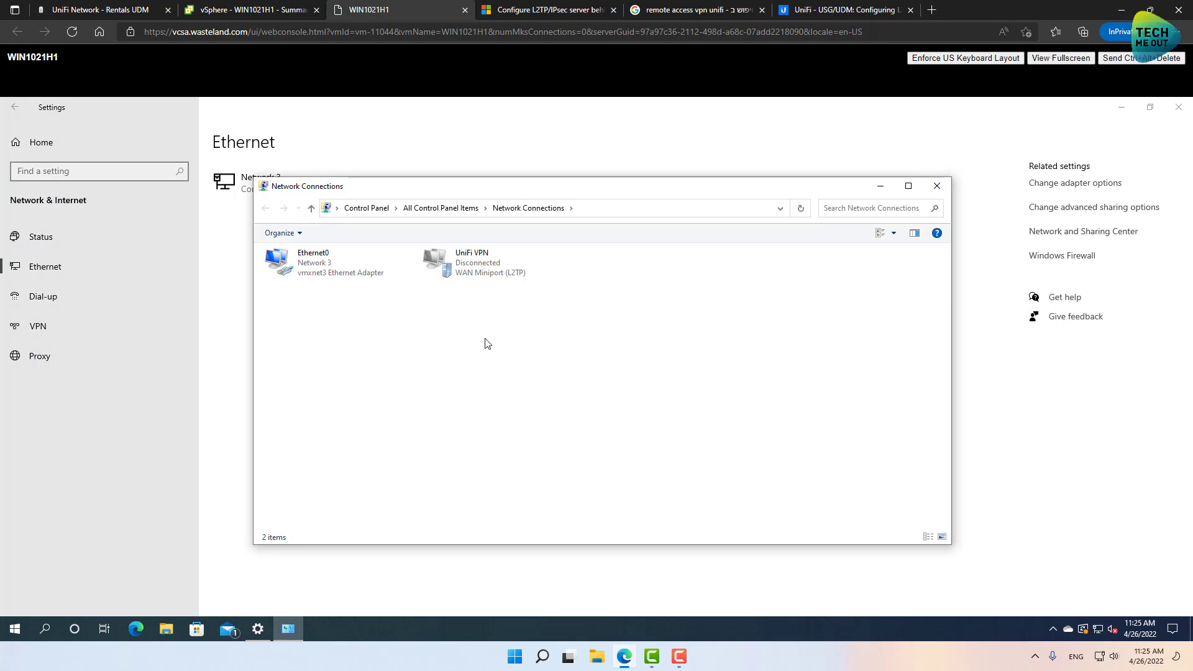
right_click(480, 273)
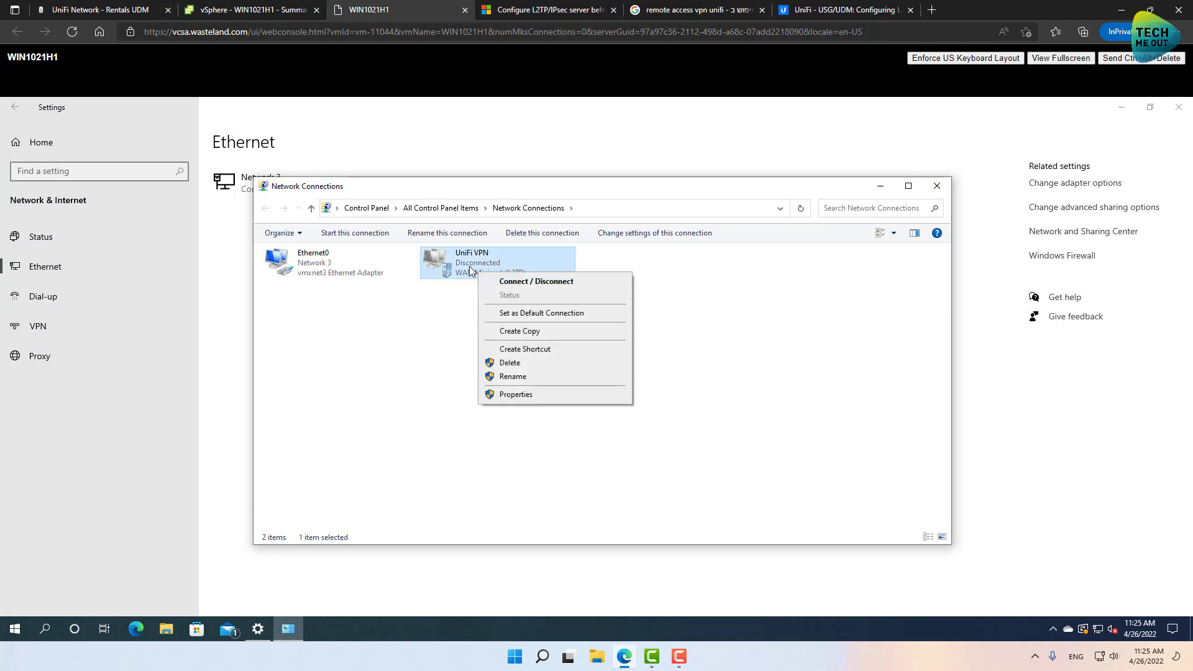
click(519, 394)
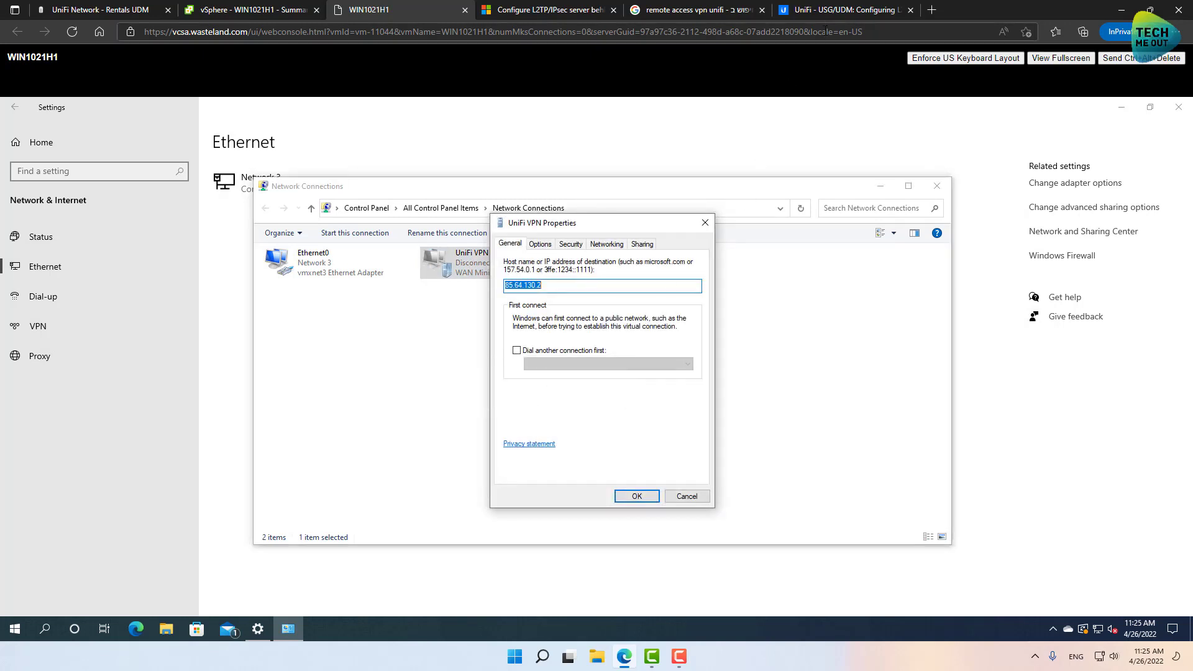
click(829, 10)
scroll(670, 233, down, 15)
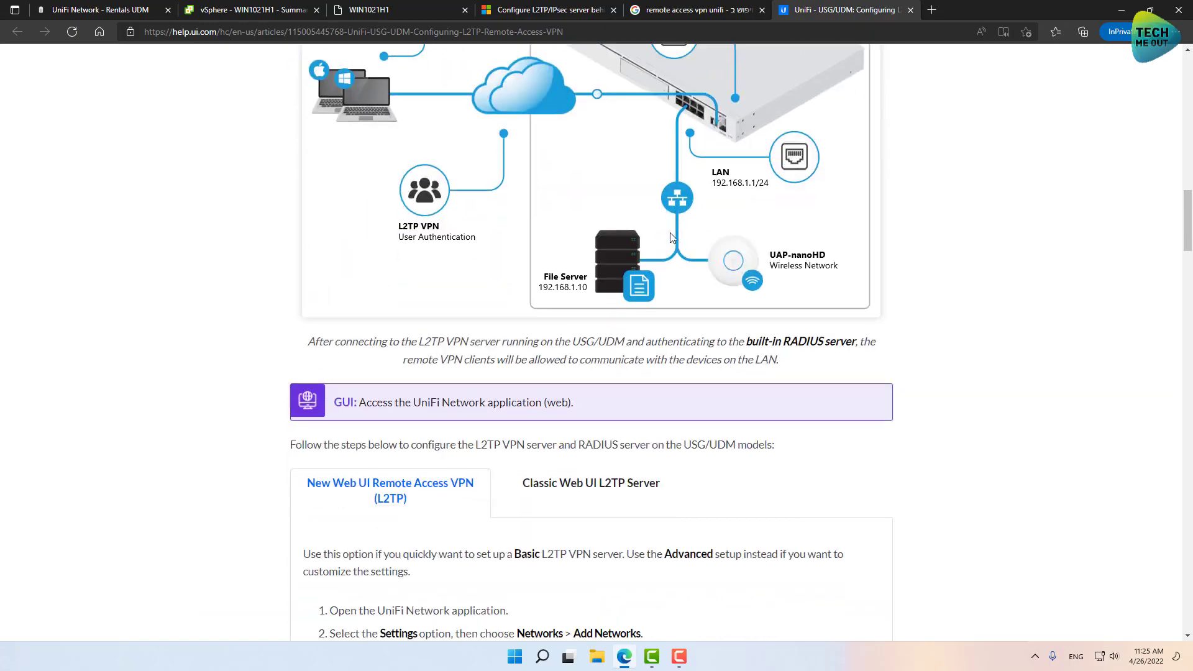
scroll(670, 232, down, 15)
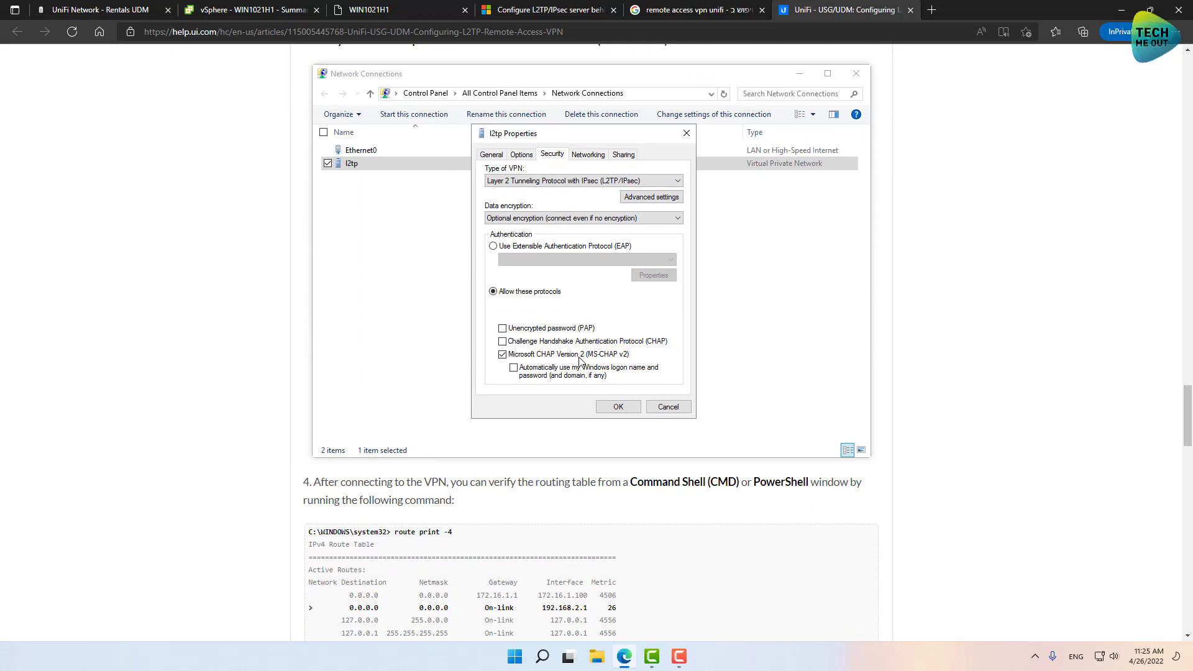
scroll(580, 360, up, 3)
drag(319, 220, 684, 222)
click(683, 220)
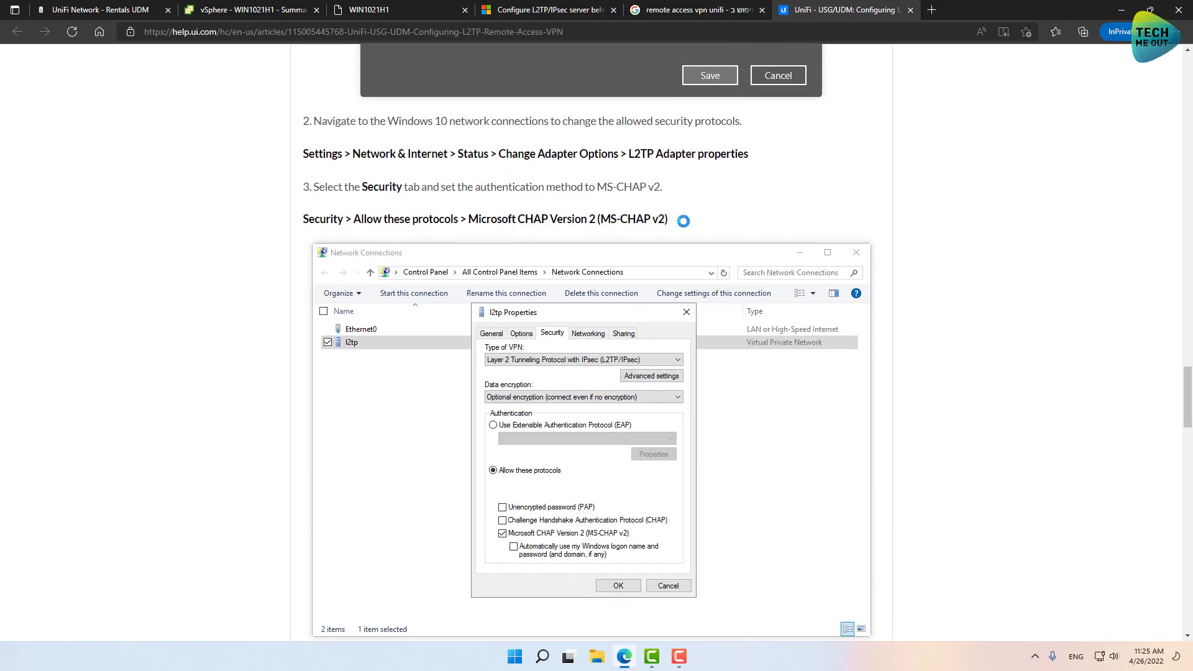
On the UniFi VPN Security tab, allow only MS-CHAP v2 and confirm with OK.
click(379, 12)
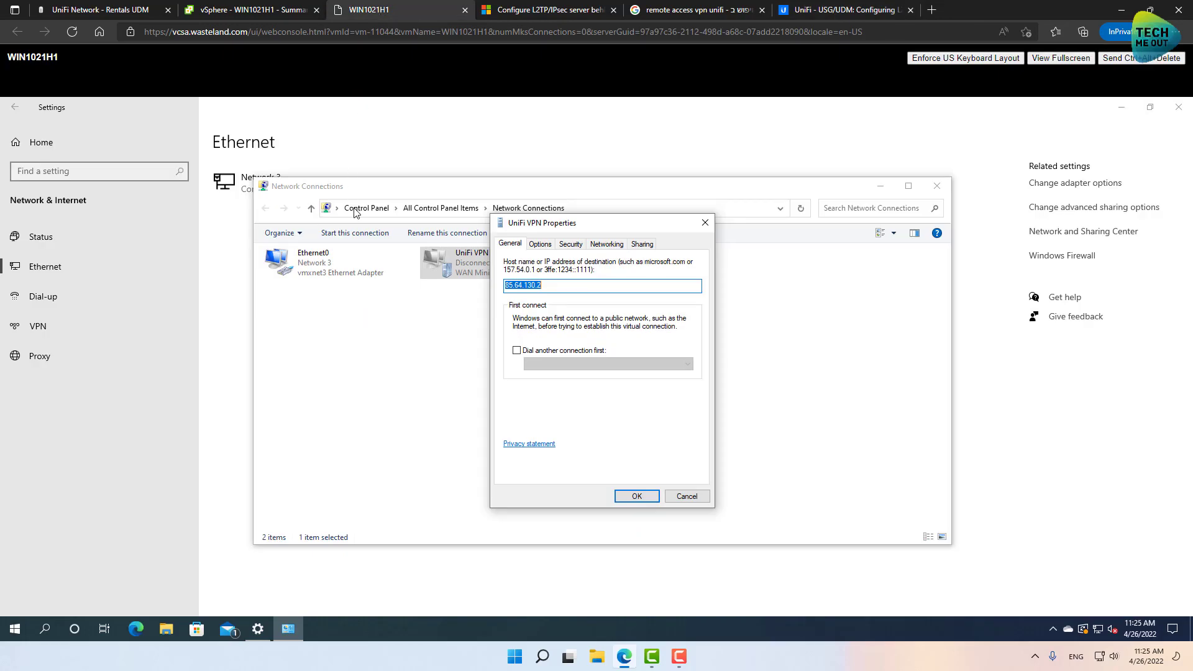
click(571, 245)
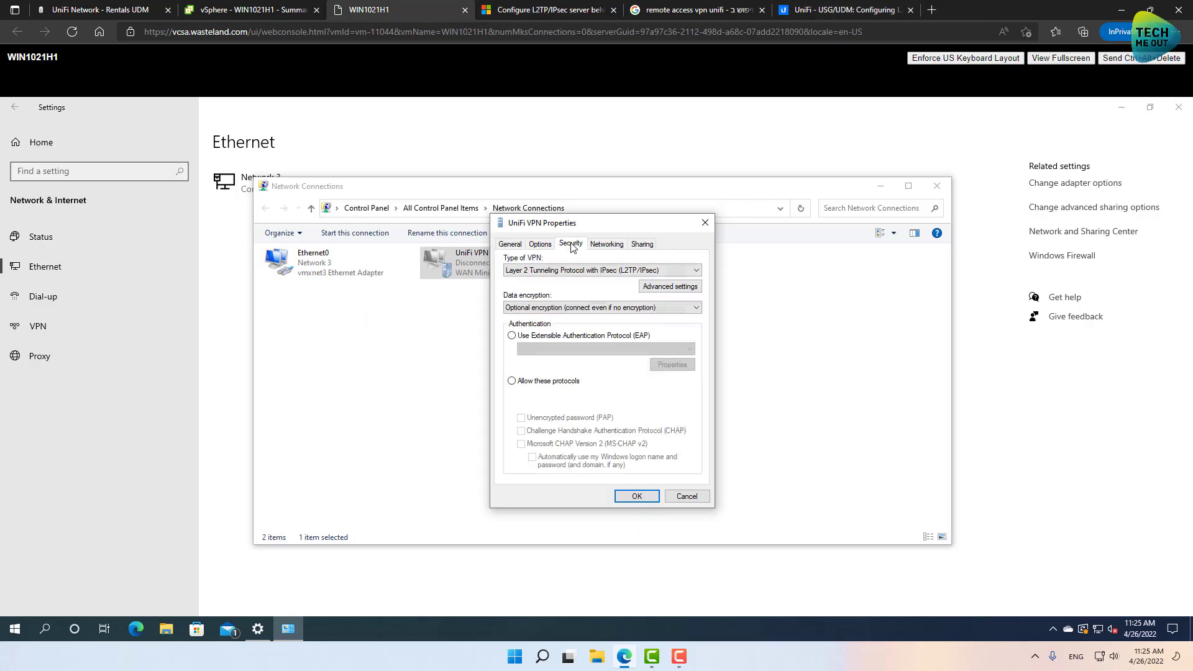
click(514, 381)
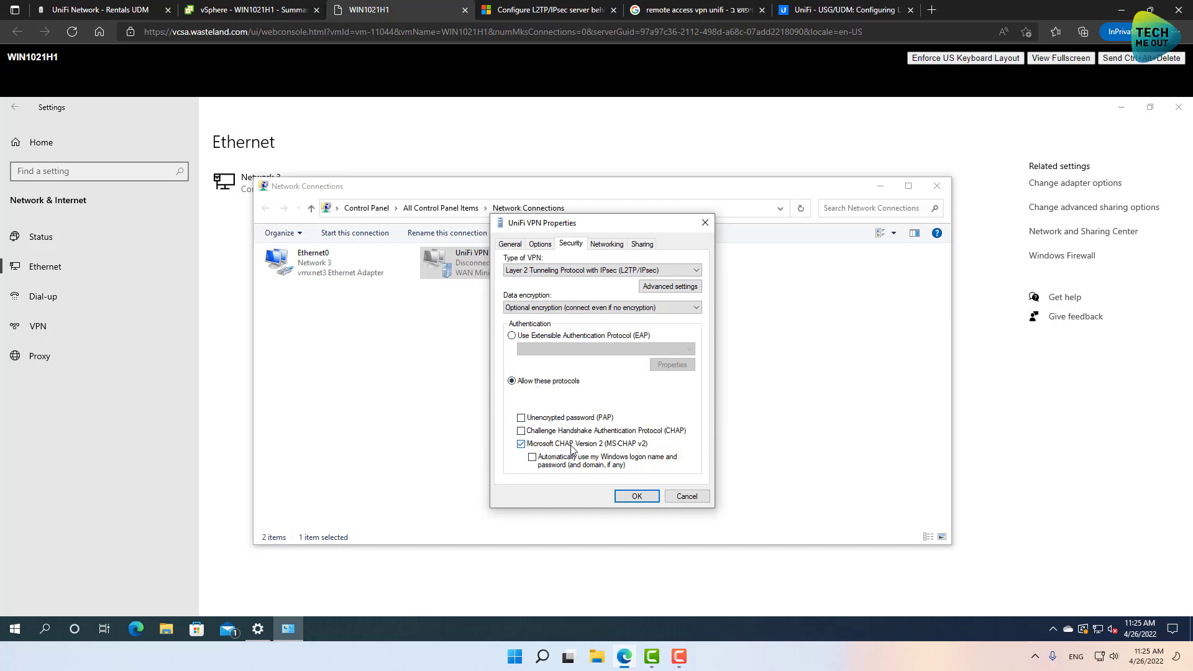
click(637, 496)
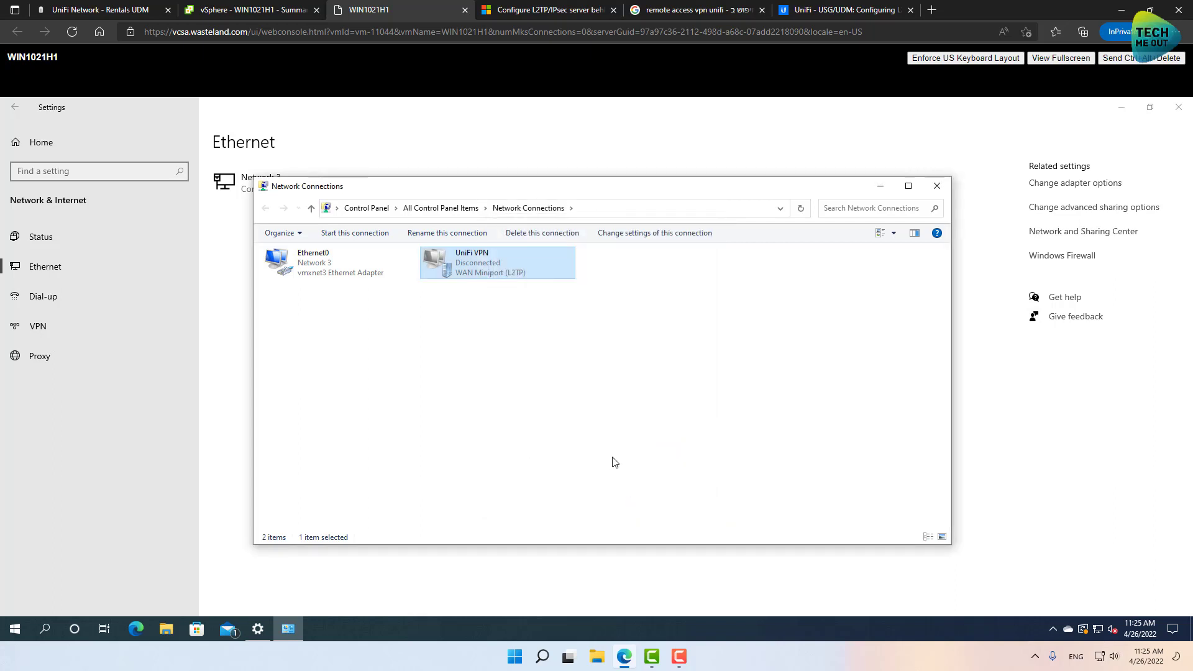
Close Network Connections and disconnect the UniFi VPN from the VPN settings page.
click(938, 186)
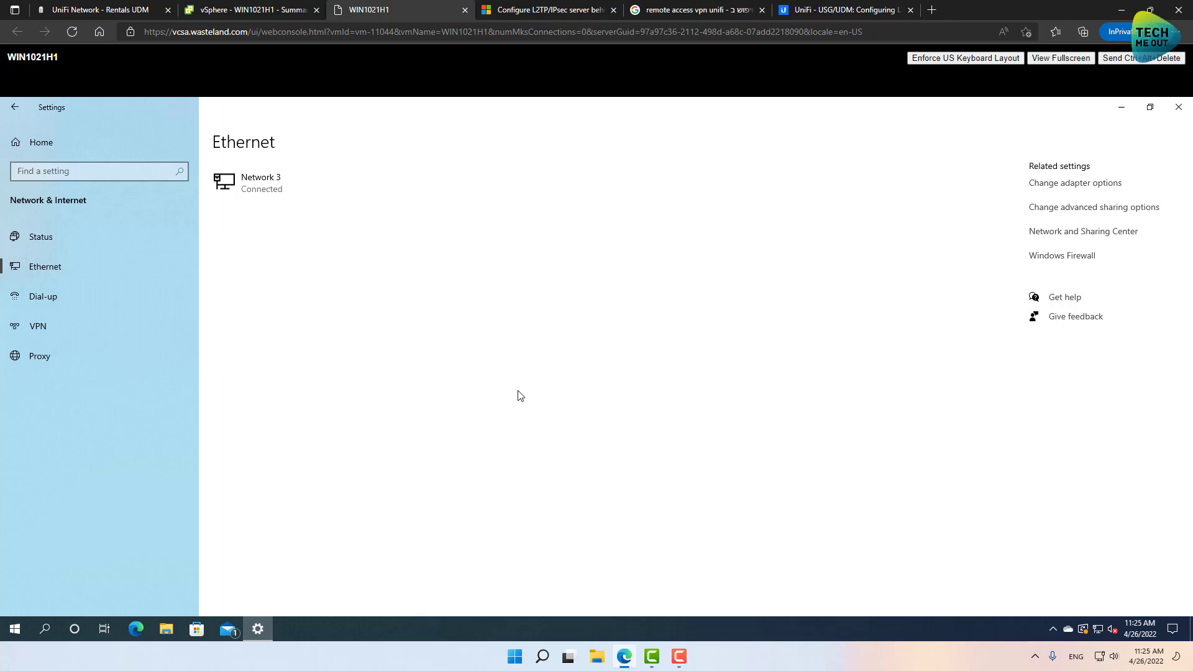
click(61, 328)
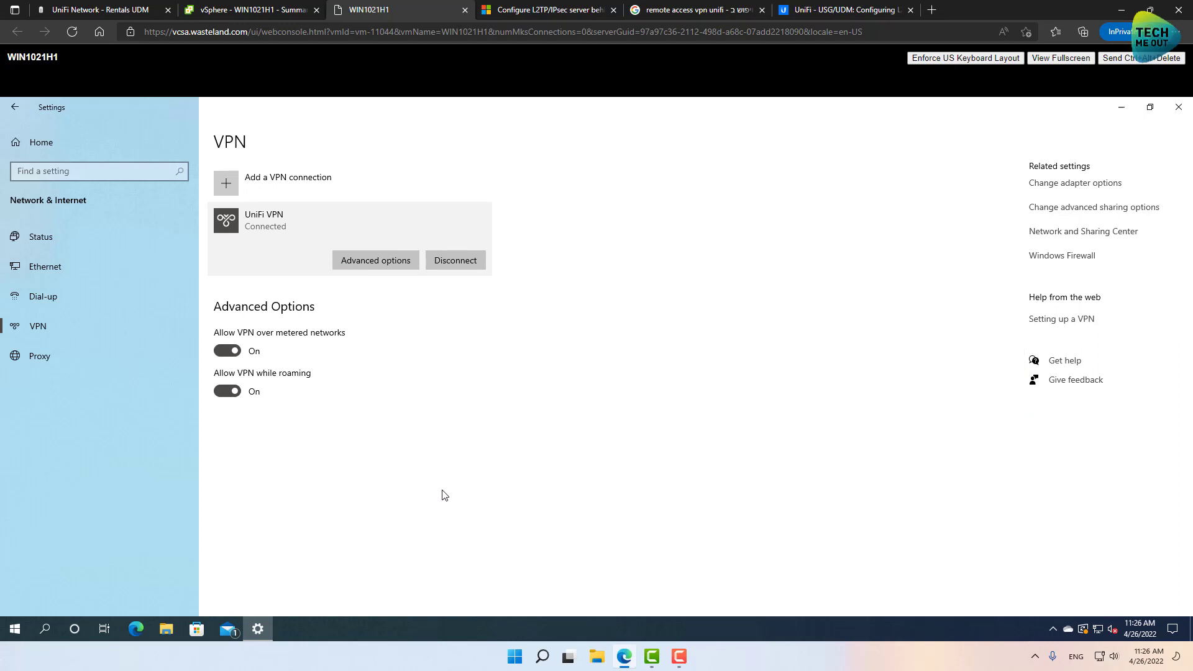
click(455, 260)
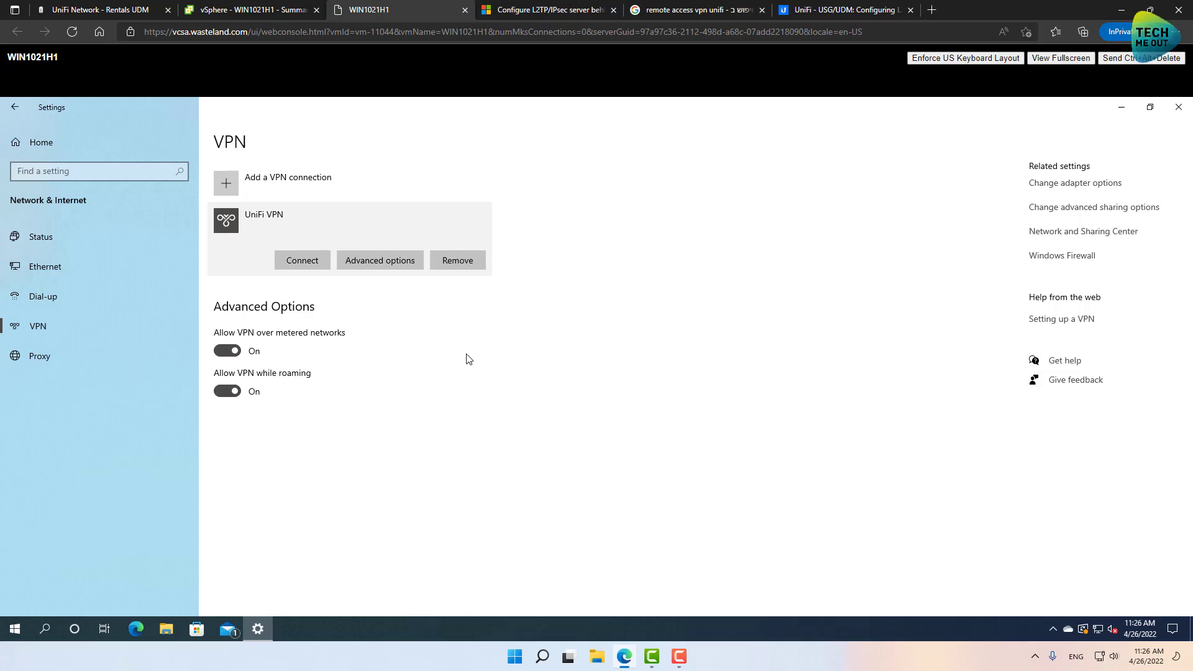
Launch Registry Editor via the regedit search and approve it.
click(17, 629)
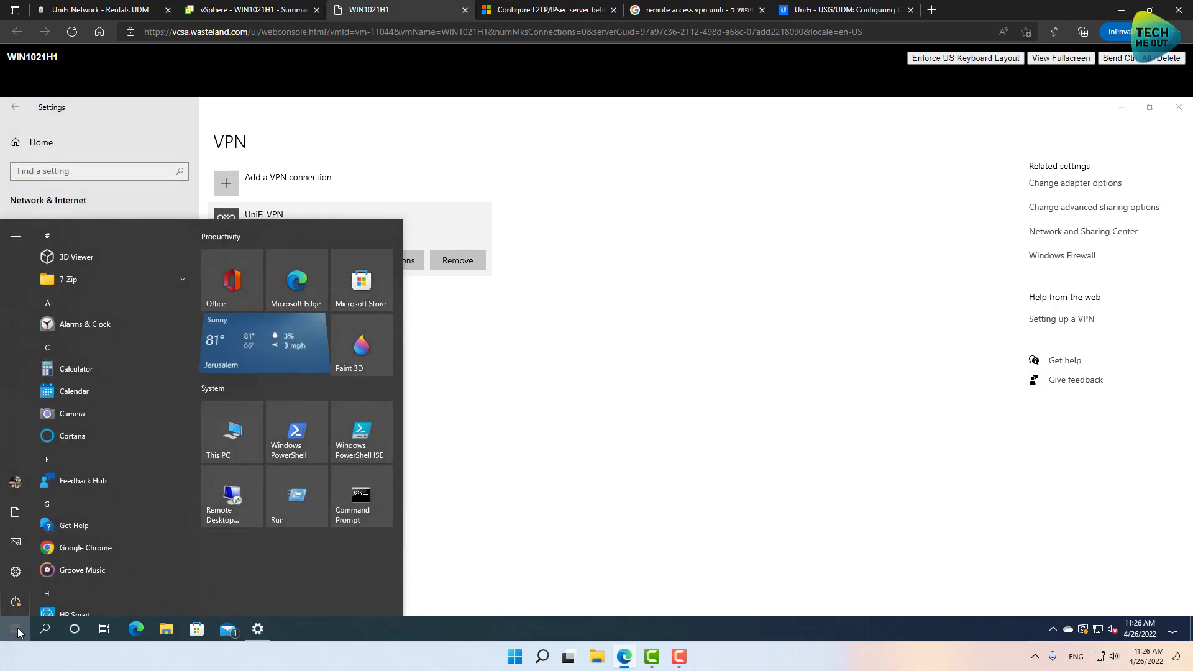
text(regedit)
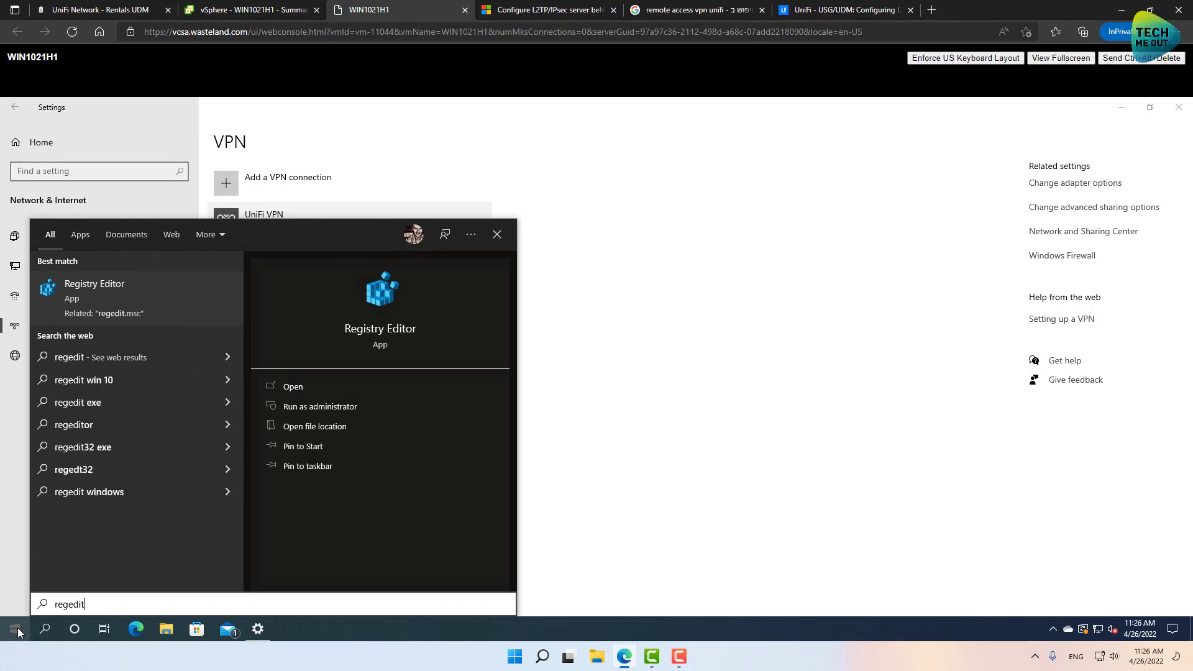
key(Return)
click(527, 438)
click(1122, 108)
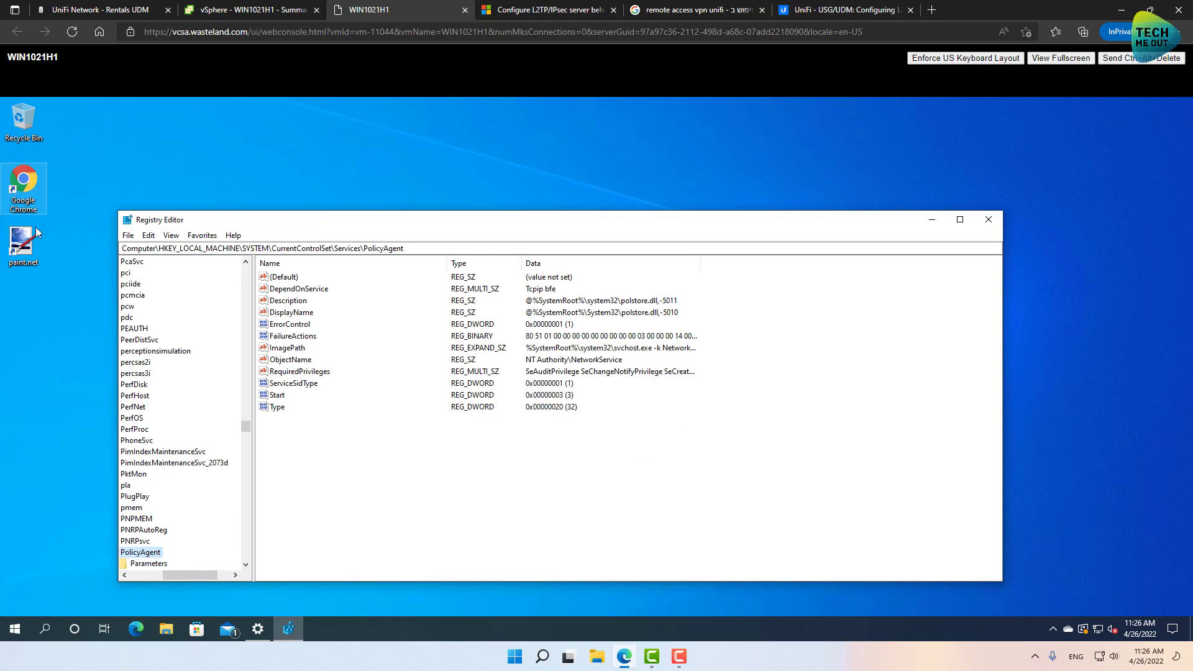
Search 'microsoft l2tp nat' privately, open the NAT-T Docs article, and select the PolicyAgent path.
right_click(138, 629)
click(128, 536)
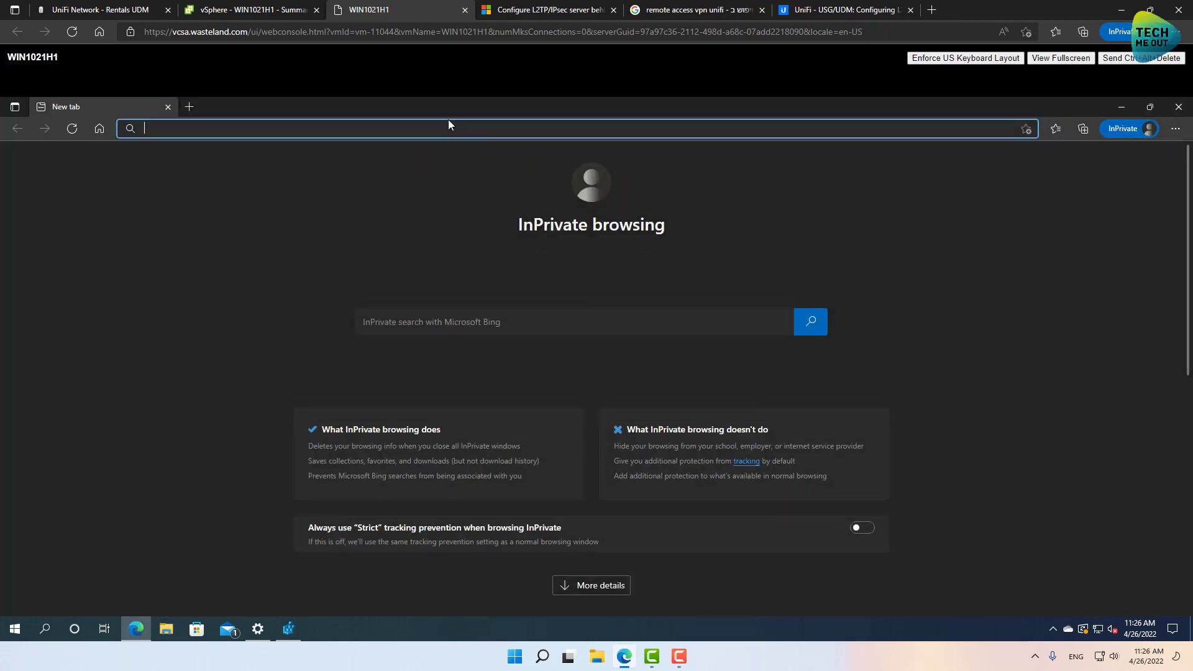
text(m)
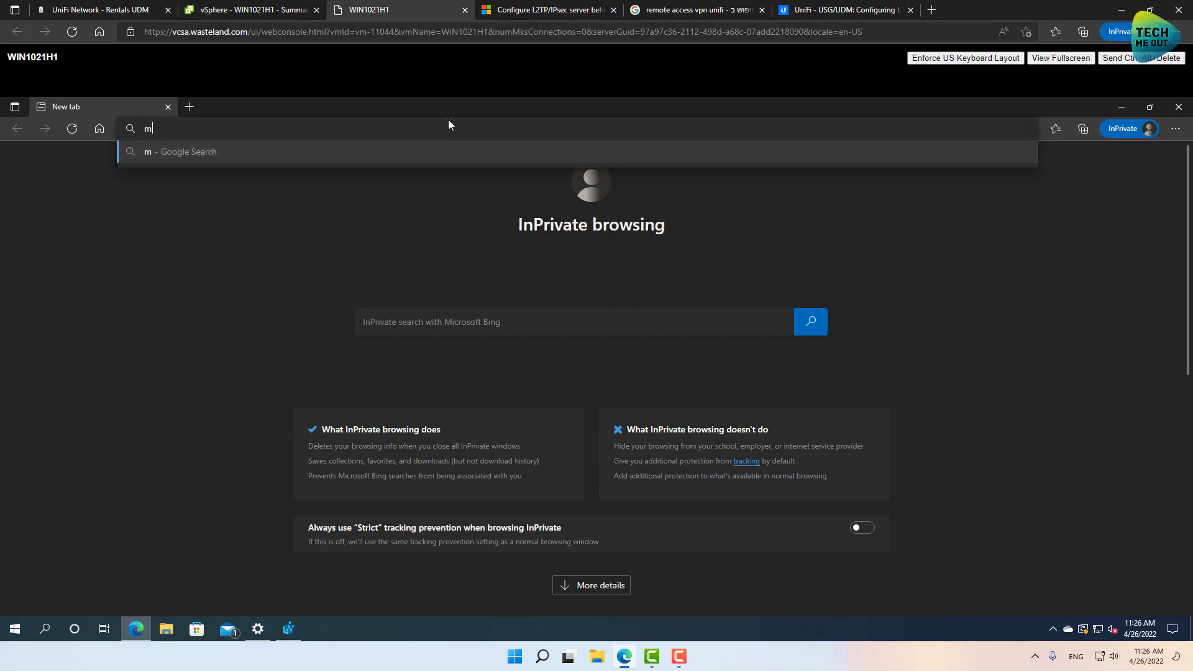
text(icrosoft l2)
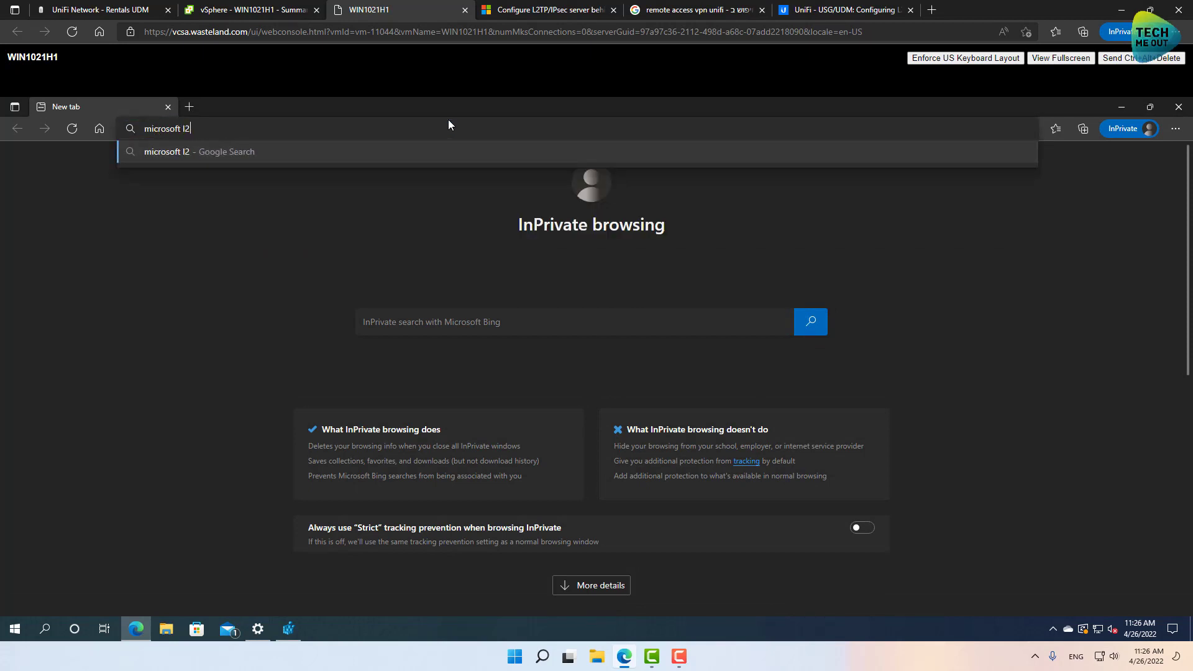
text(tp nat)
key(Return)
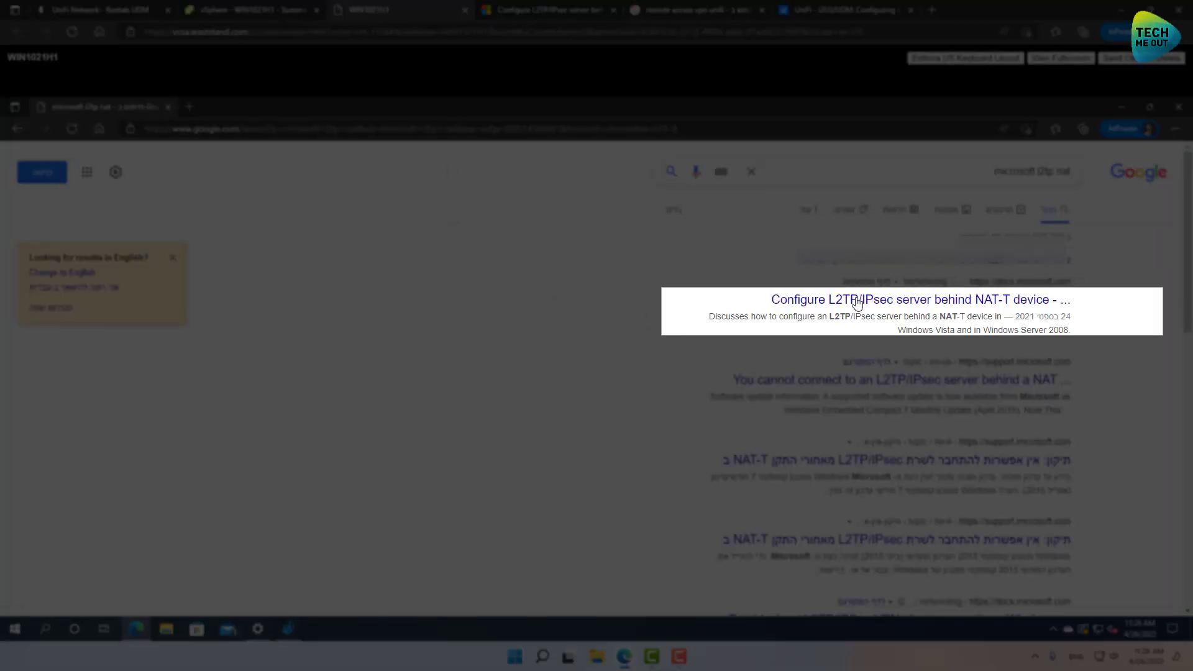
click(861, 300)
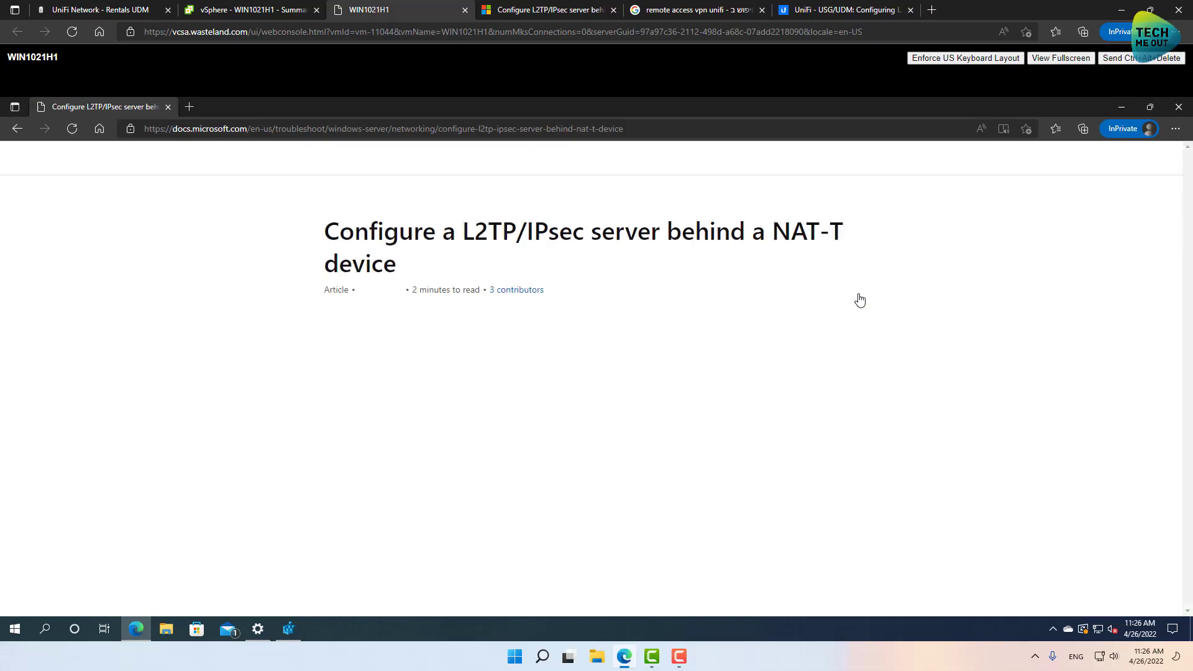
scroll(673, 324, down, 10)
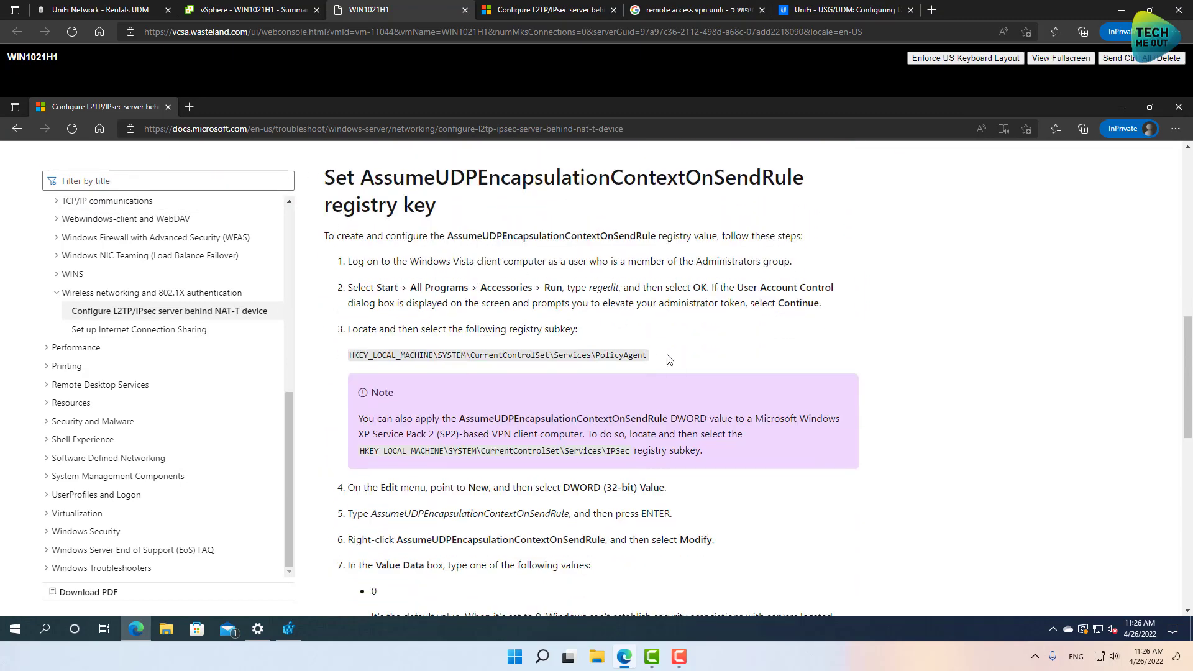
drag(666, 359, 348, 360)
key(ctrl+c)
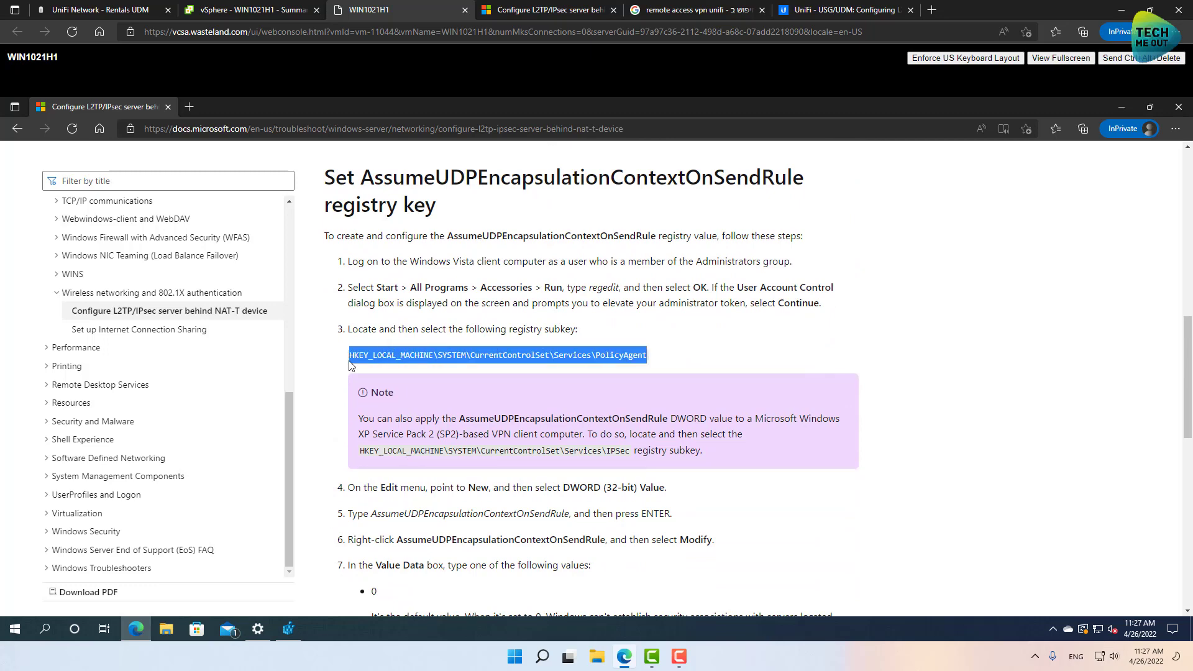
Navigate Registry Editor to the pasted PolicyAgent key path.
click(287, 629)
click(192, 249)
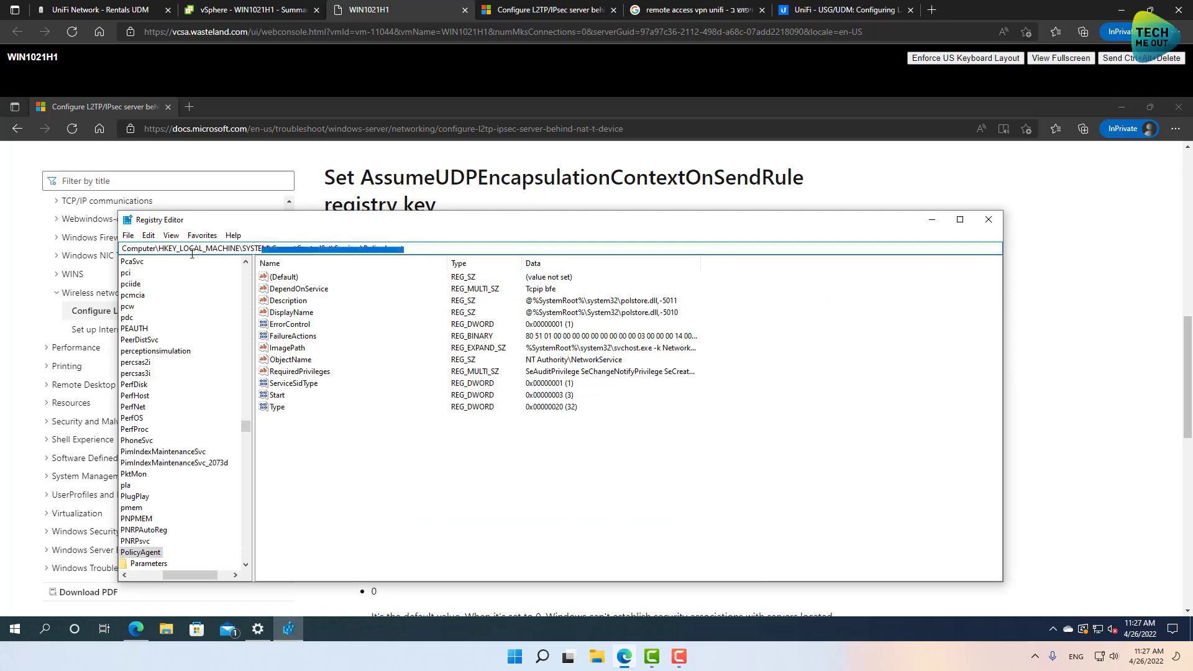
key(ctrl+v)
key(Return)
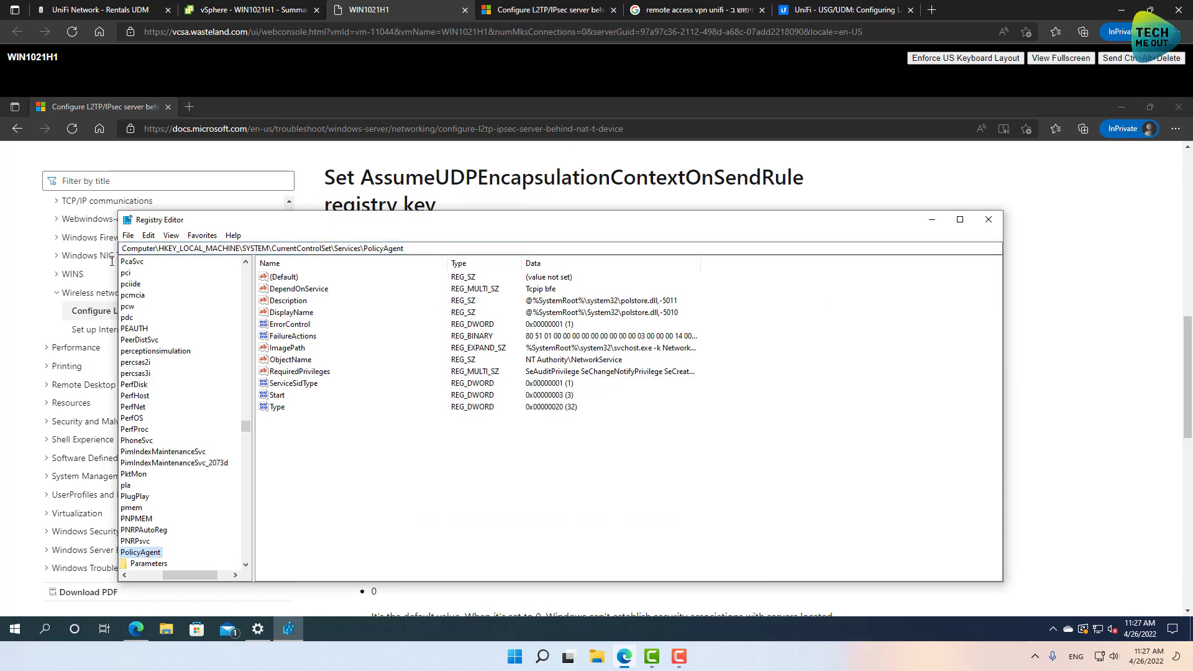
Add DWORD (32-bit) value AssumeUDPEncapsulationContextOnSendRule under PolicyAgent with data 2.
click(959, 204)
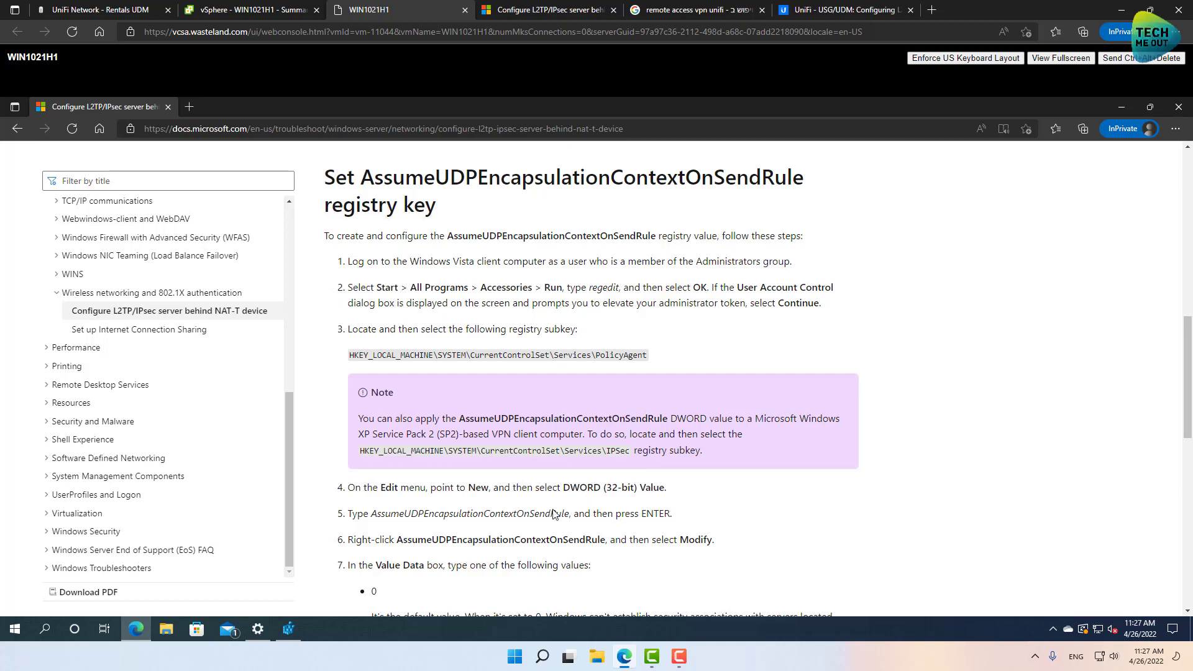
drag(397, 539, 607, 540)
key(ctrl+c)
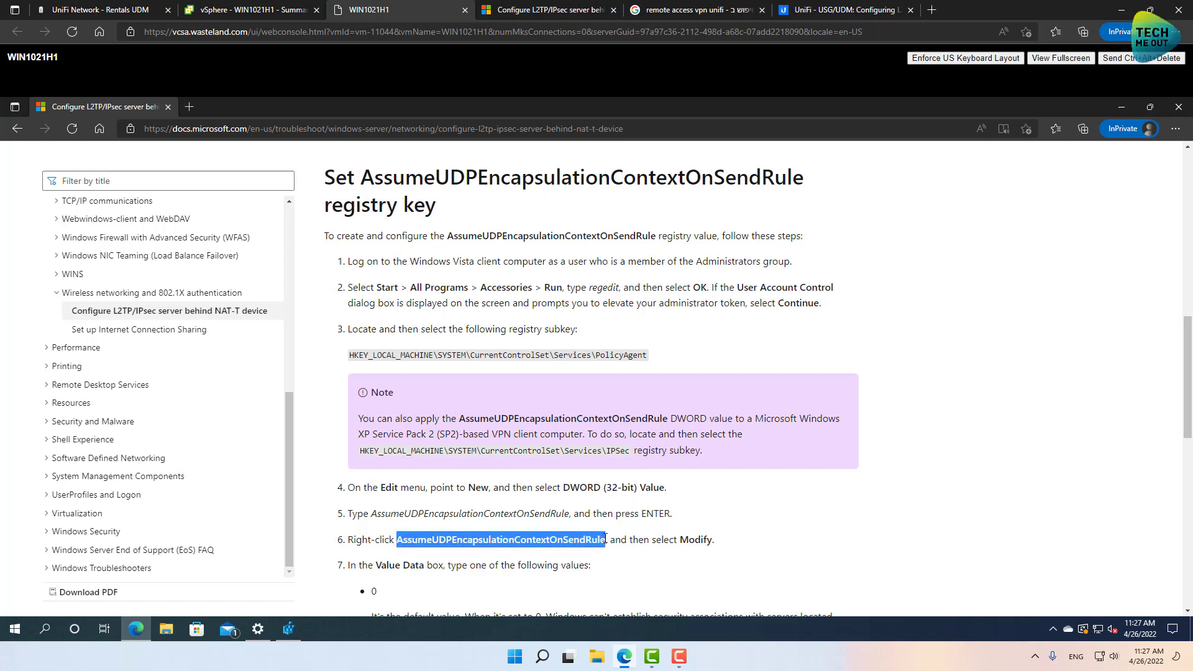
click(288, 629)
right_click(354, 441)
mouse_move(386, 449)
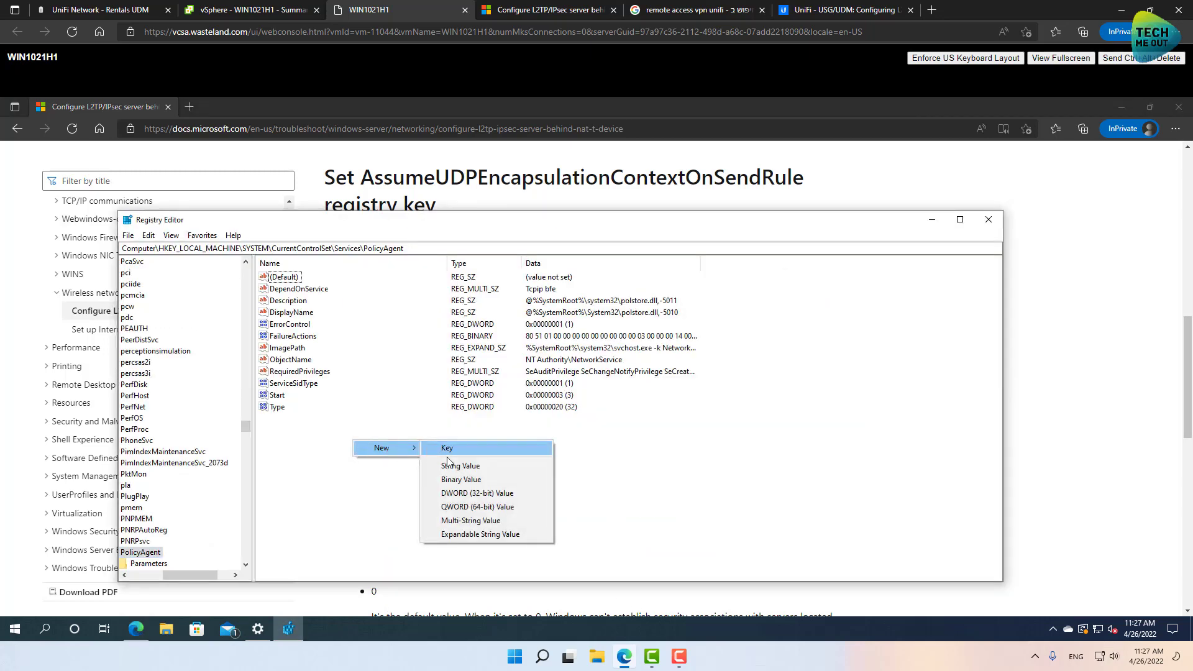
click(450, 493)
key(ctrl+v)
key(Return)
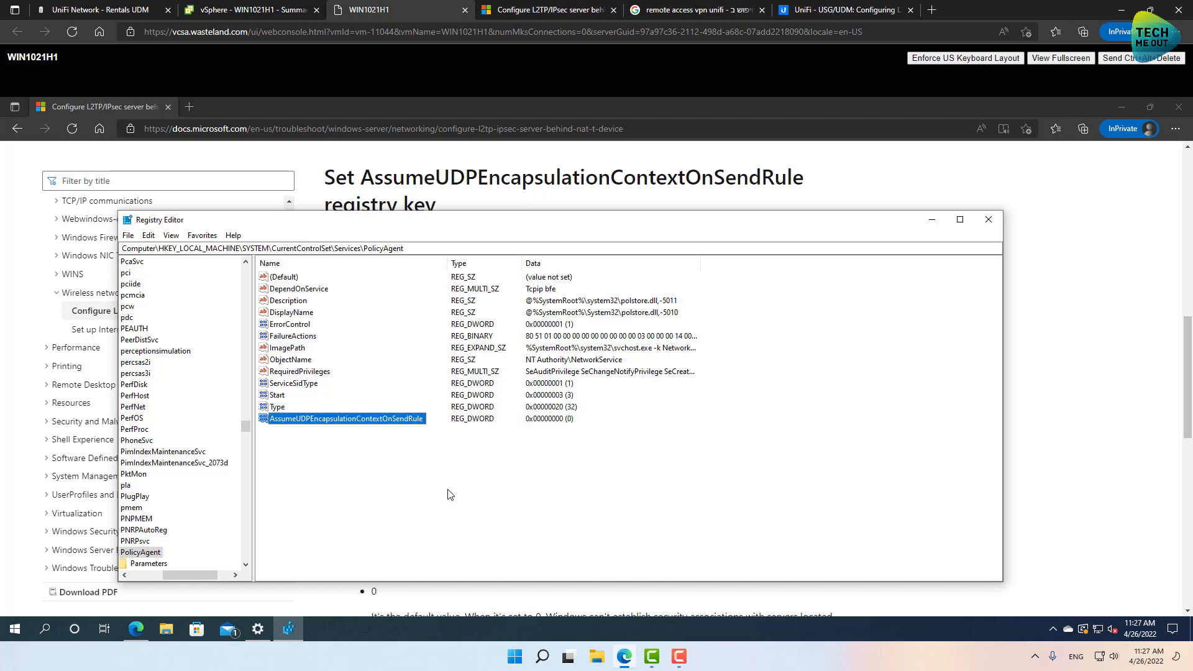
double_click(313, 422)
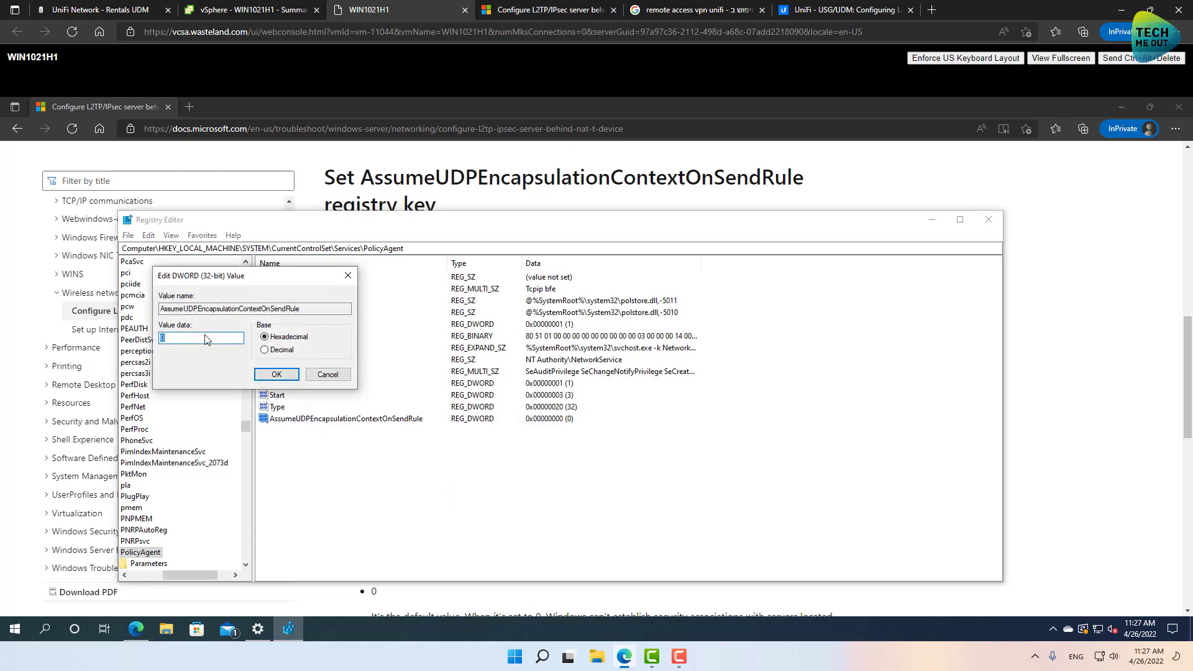
click(283, 375)
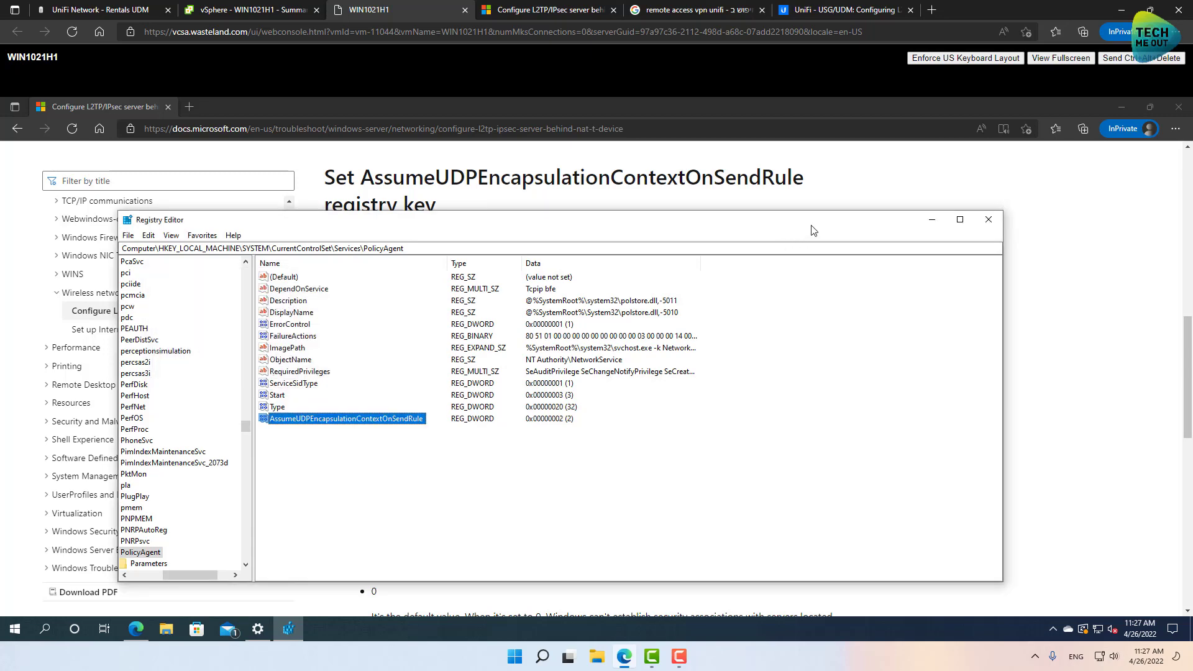
Close Registry Editor and Edge, then restart Windows.
click(989, 220)
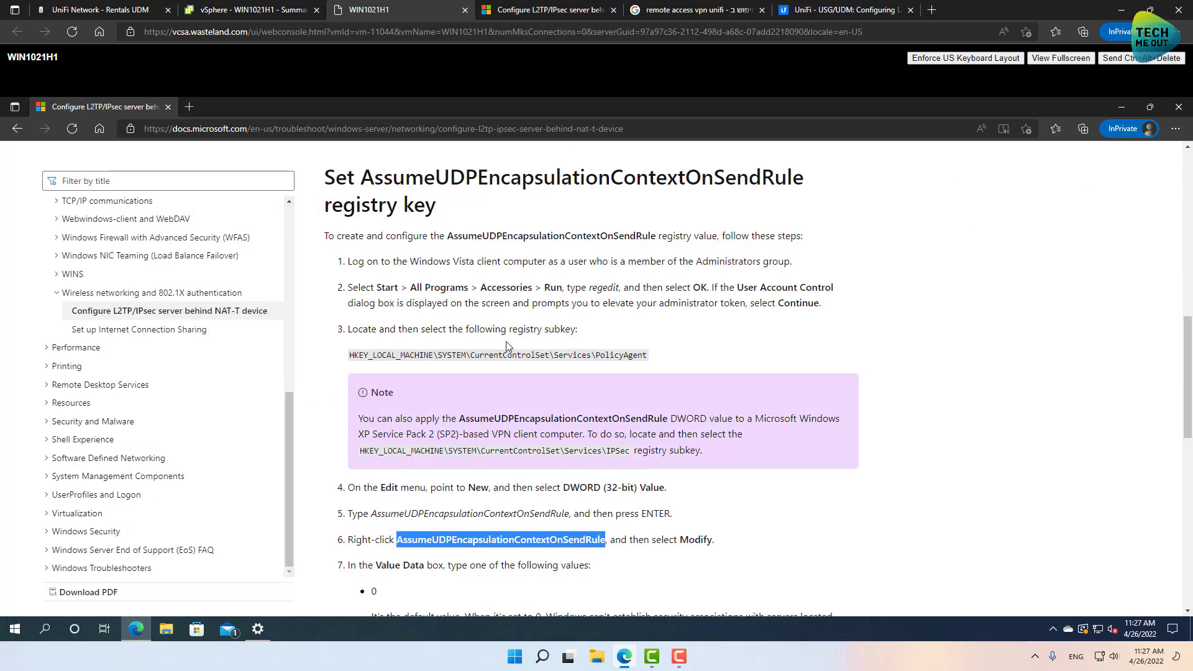
click(1178, 107)
click(14, 629)
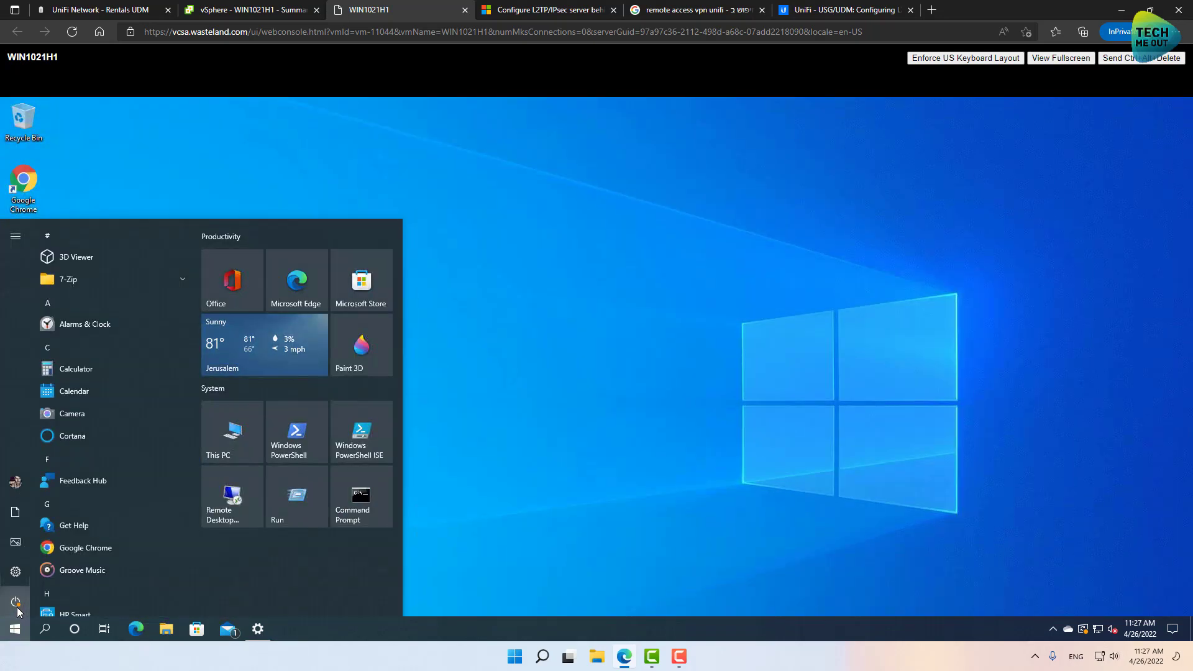
click(15, 602)
click(59, 573)
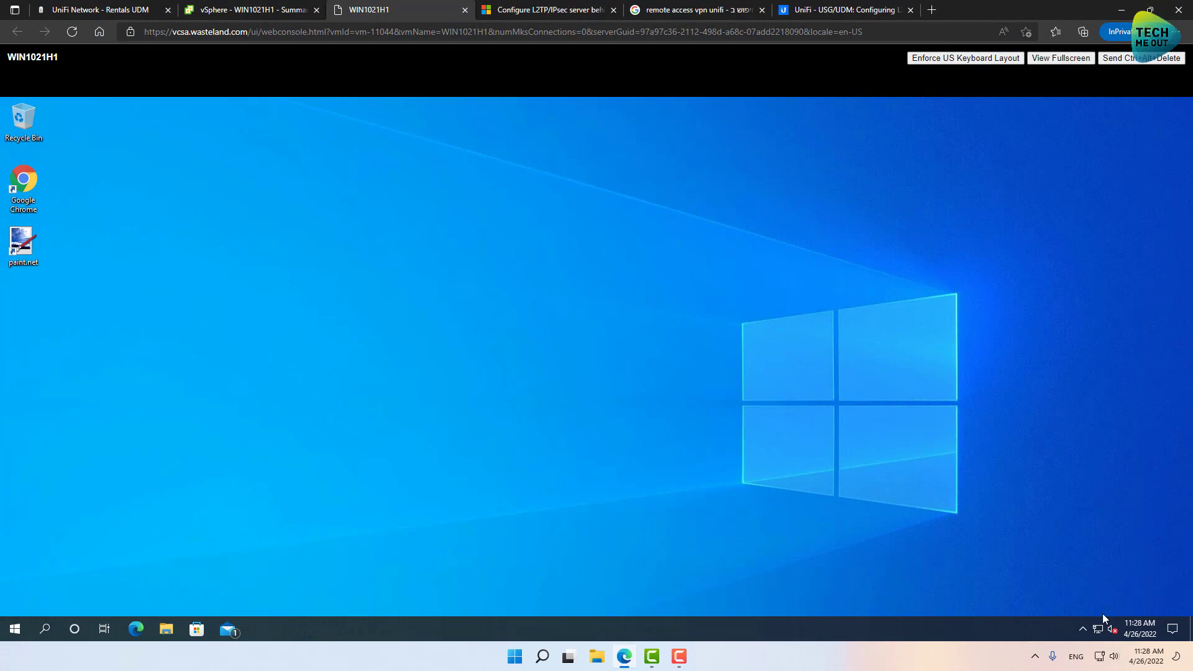
Connect to the UniFi VPN from the tray network list.
click(1101, 632)
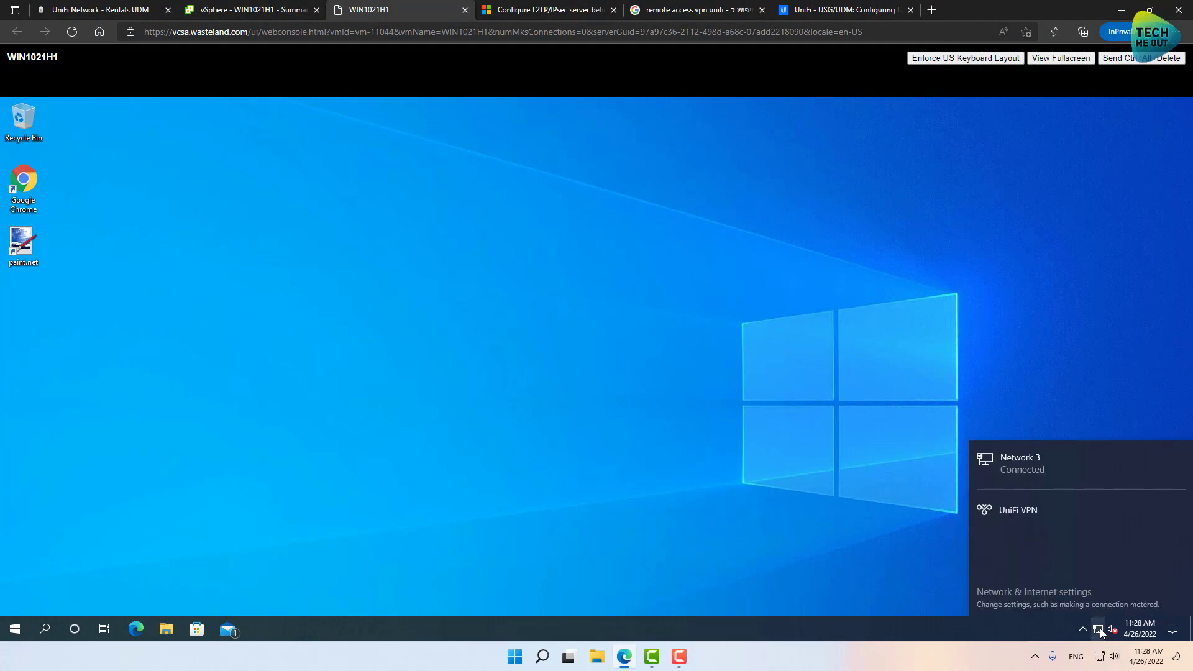
click(1075, 512)
click(1143, 546)
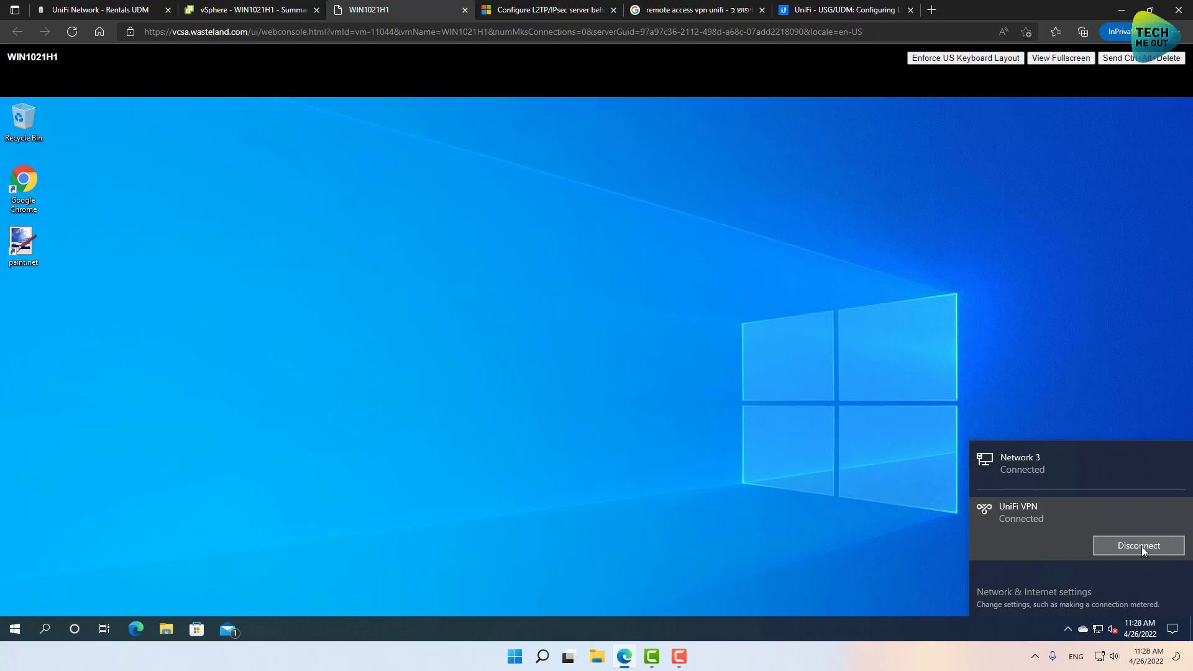
click(712, 435)
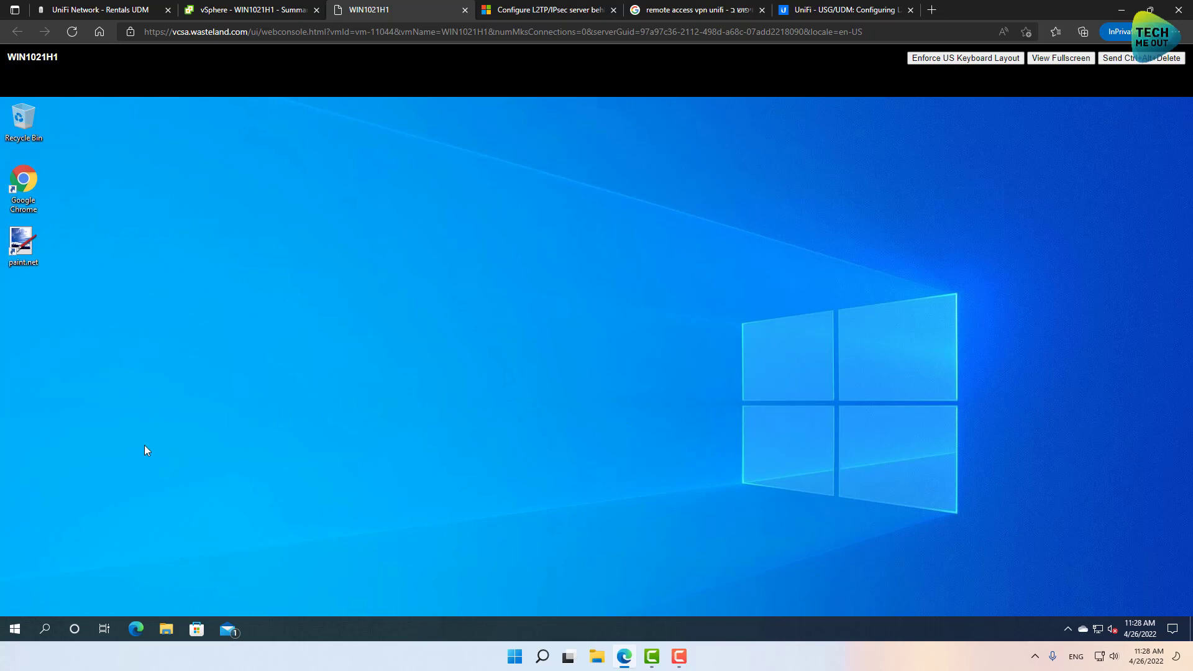
In Command Prompt, run ipconfig to confirm the UniFi VPN adapter has 192.168.2.6.
click(12, 631)
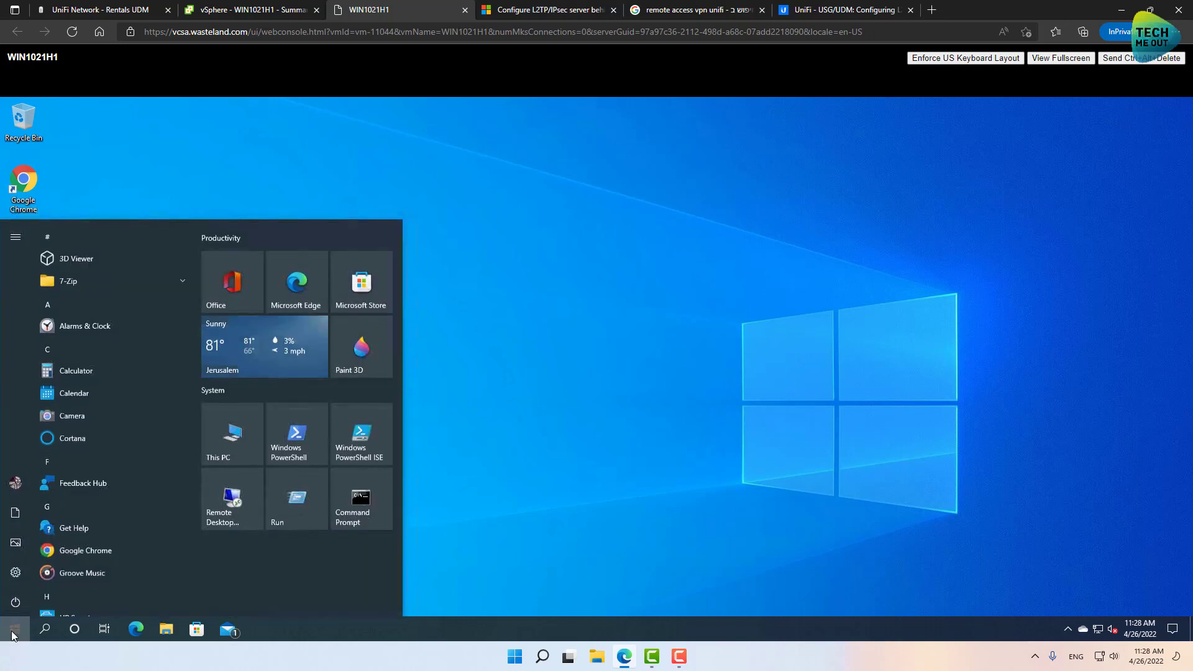
click(360, 509)
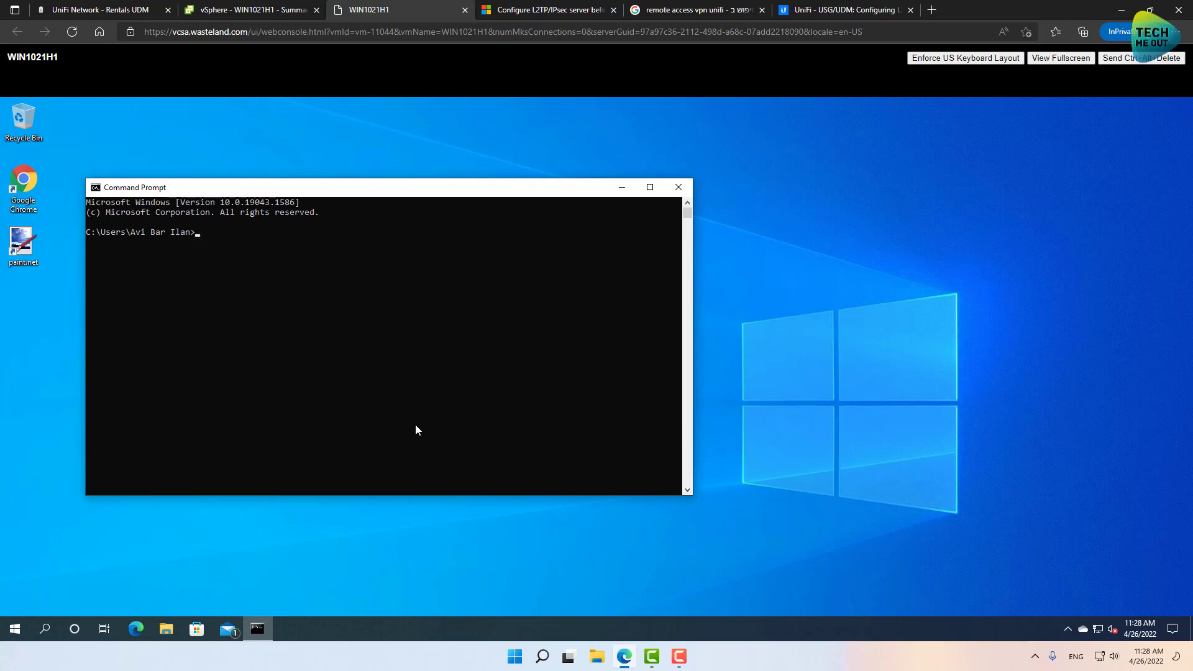
text(ipconfig)
key(Return)
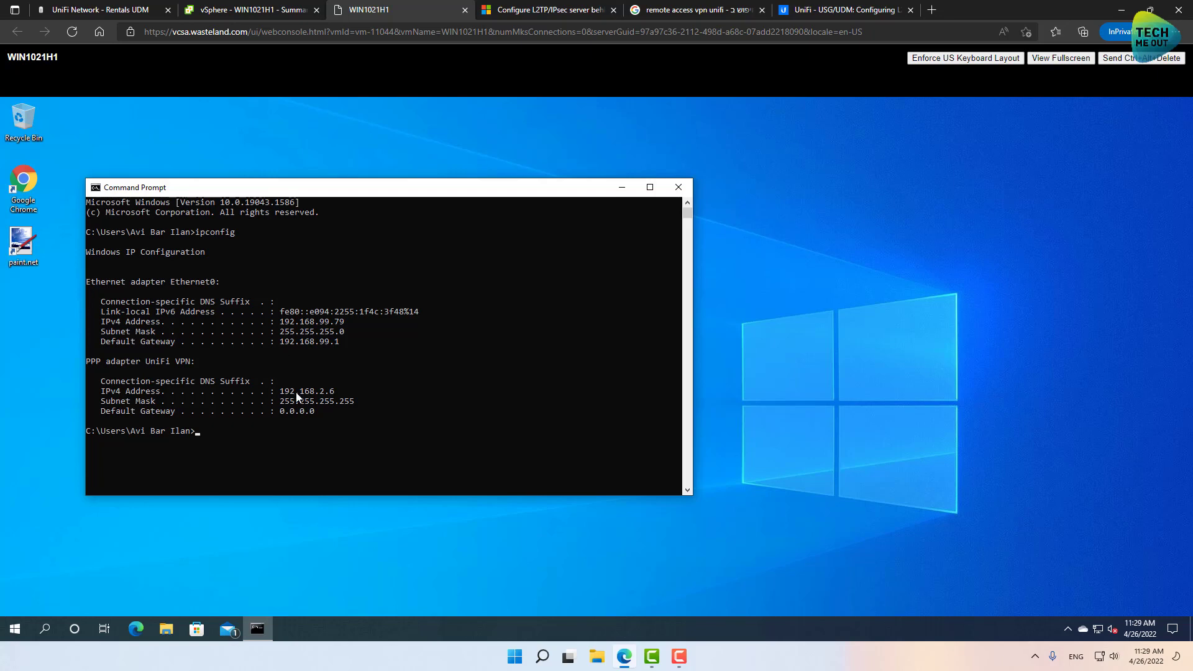
mouse_move(156, 362)
mouse_down()
mouse_move(157, 372)
mouse_move(157, 361)
mouse_up()
Ping 10.31.80.2 on the remote LAN.
key(Escape)
text(ping 10.31.80.2)
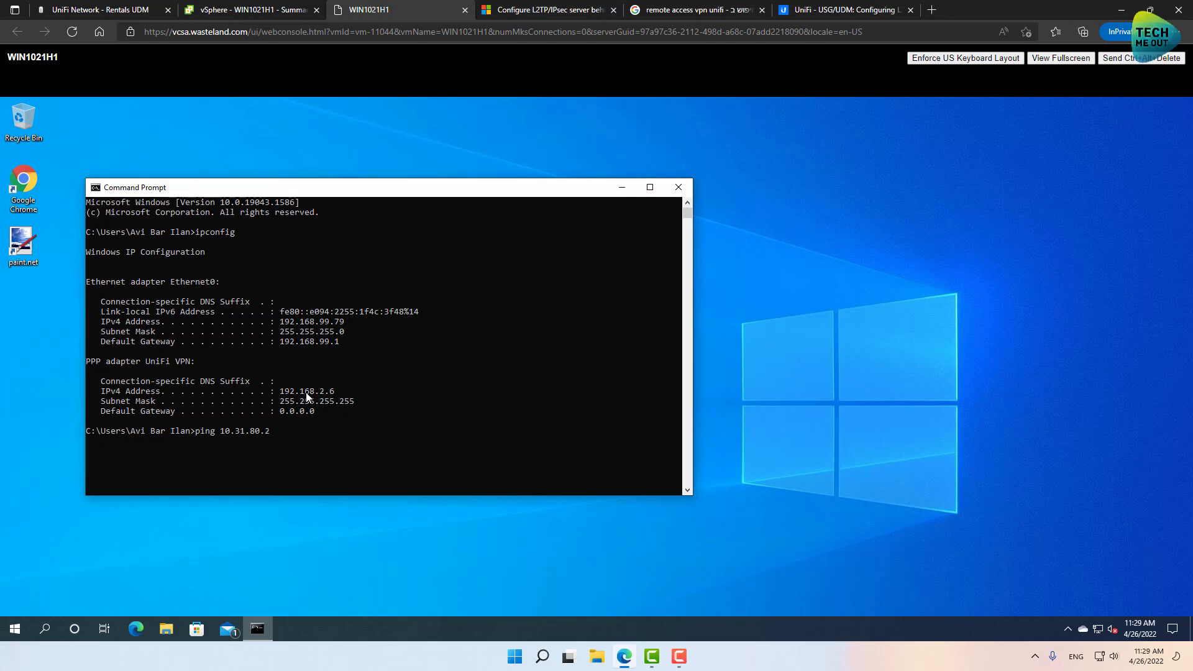
key(Return)
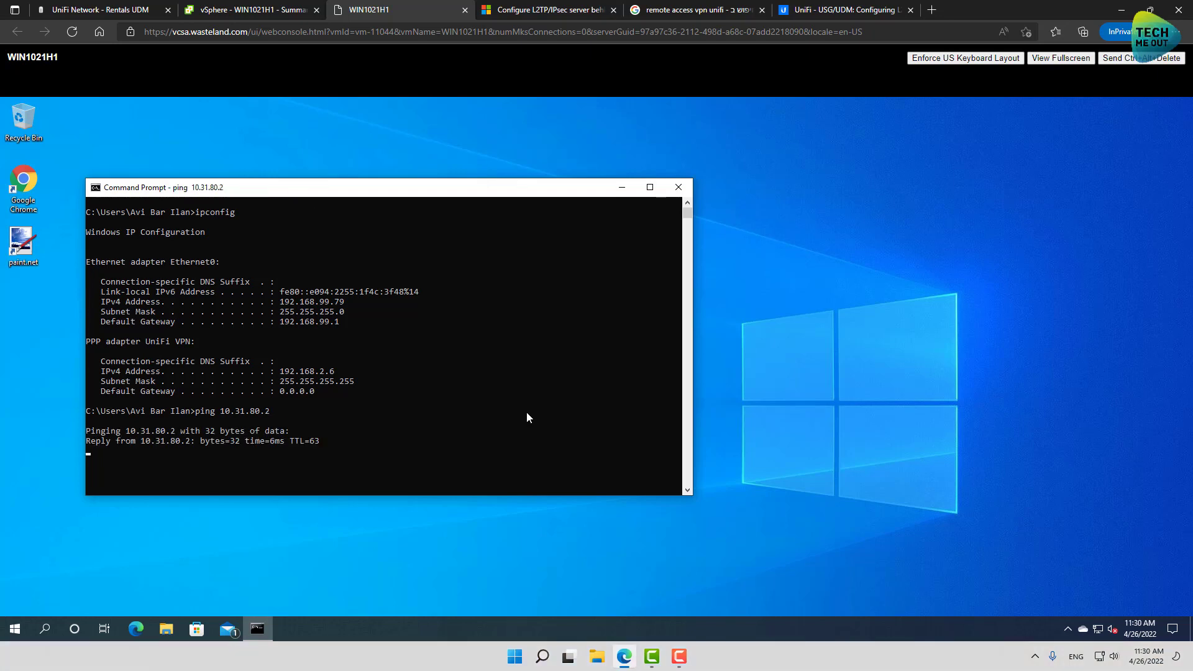